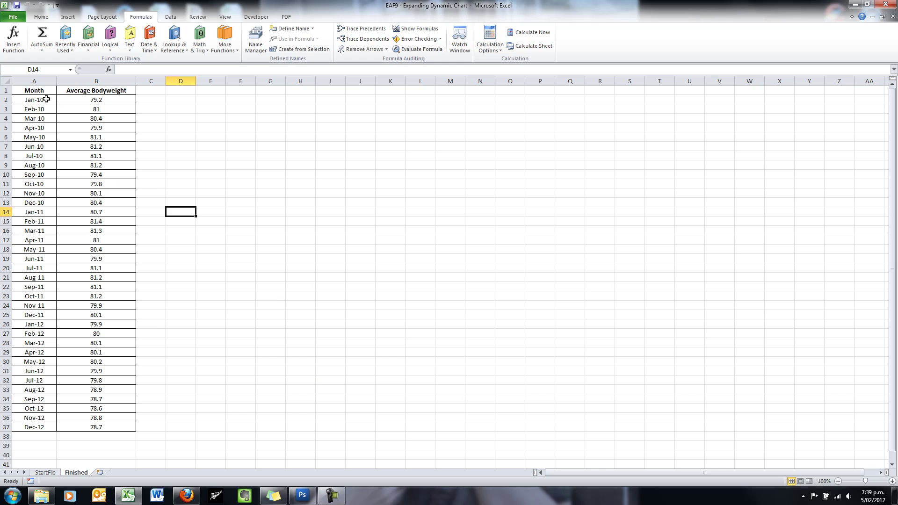
Name the month dates in A2:A37 as the range Months
drag(47, 99, 23, 426)
click(35, 69)
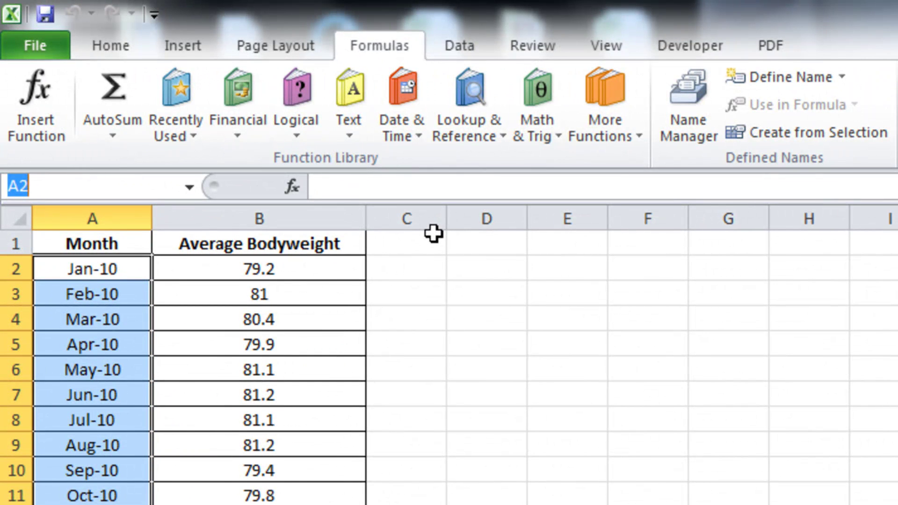
text(Months)
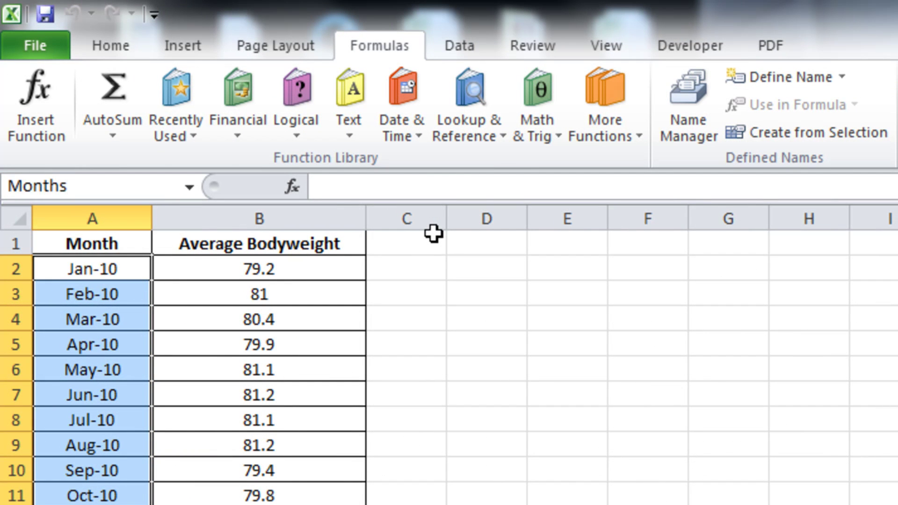
key(Return)
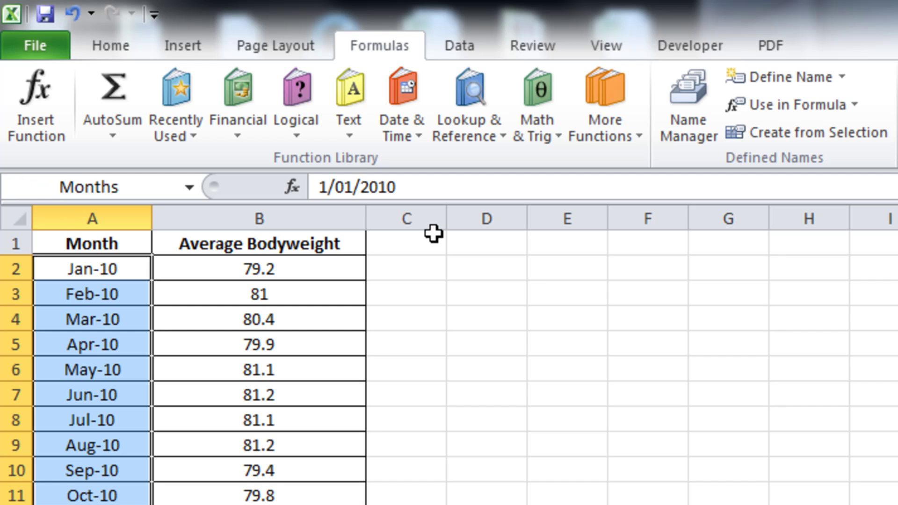
click(477, 276)
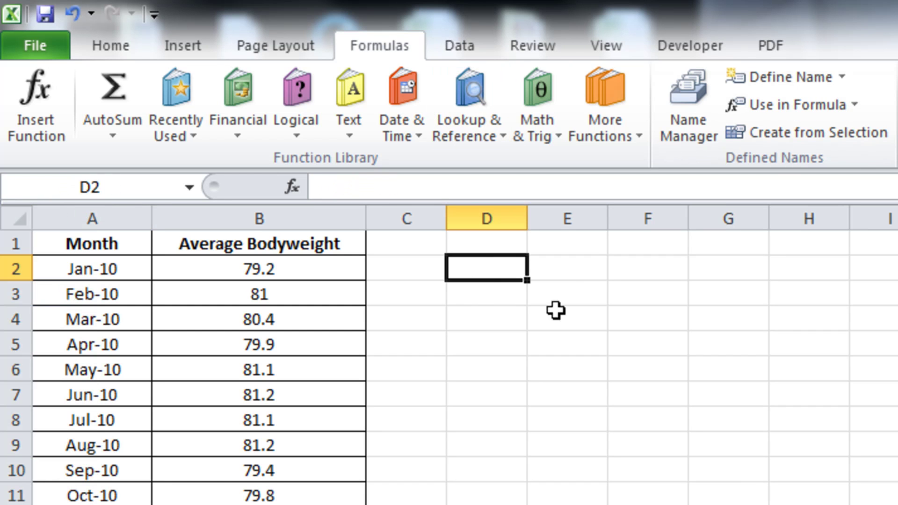
Give E2 a List data validation with source =Months
click(558, 265)
click(462, 46)
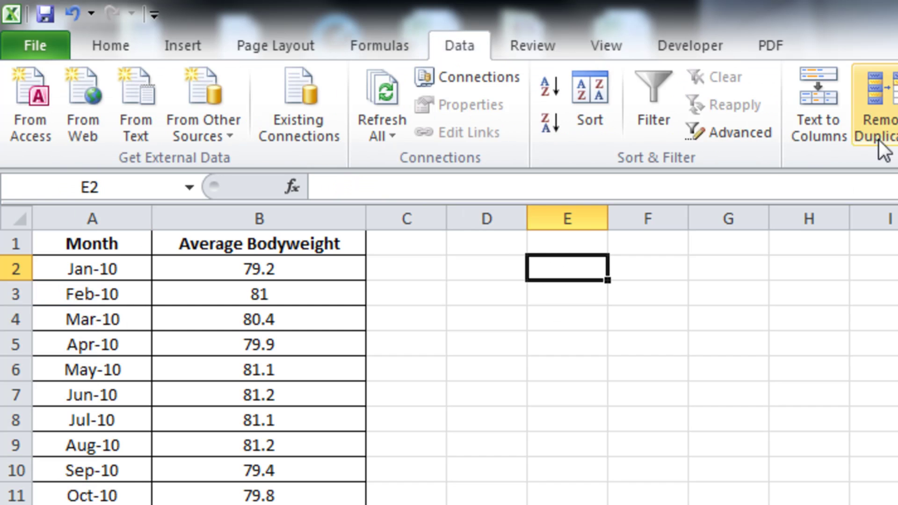
click(749, 87)
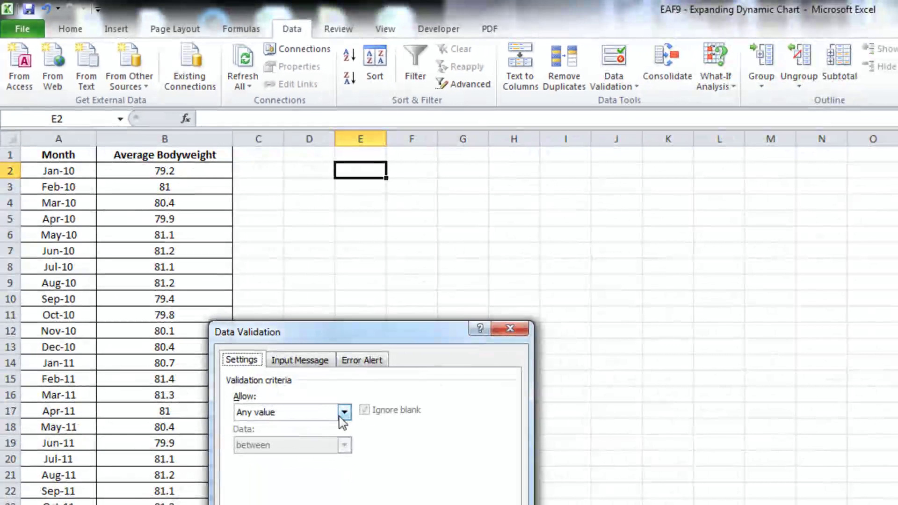
click(338, 415)
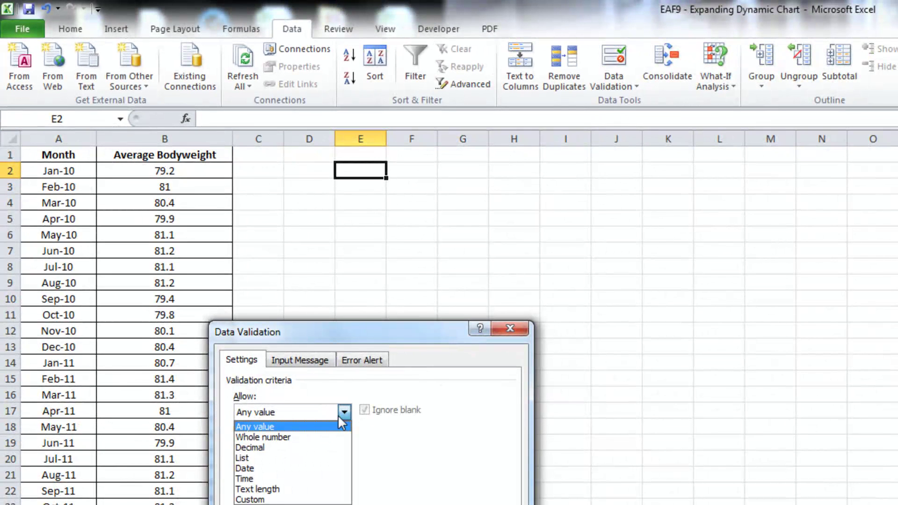
click(286, 458)
click(306, 477)
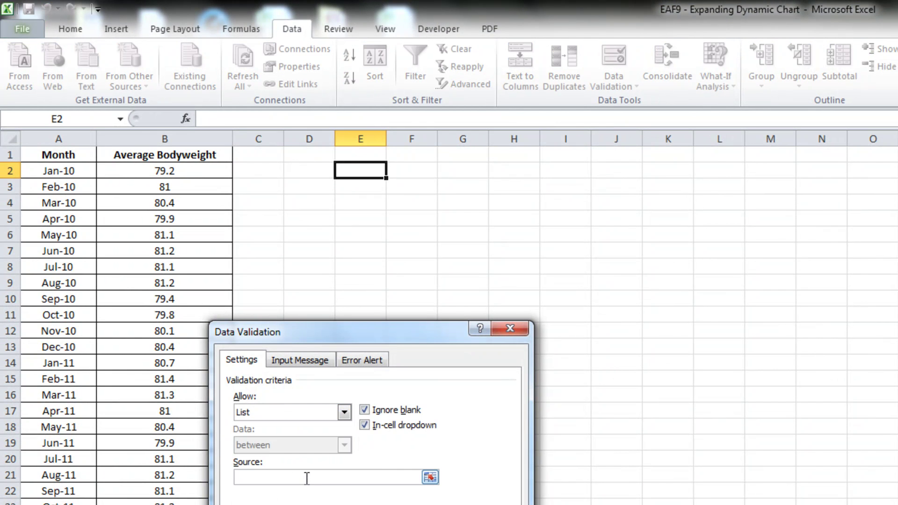
text(=Months)
key(Return)
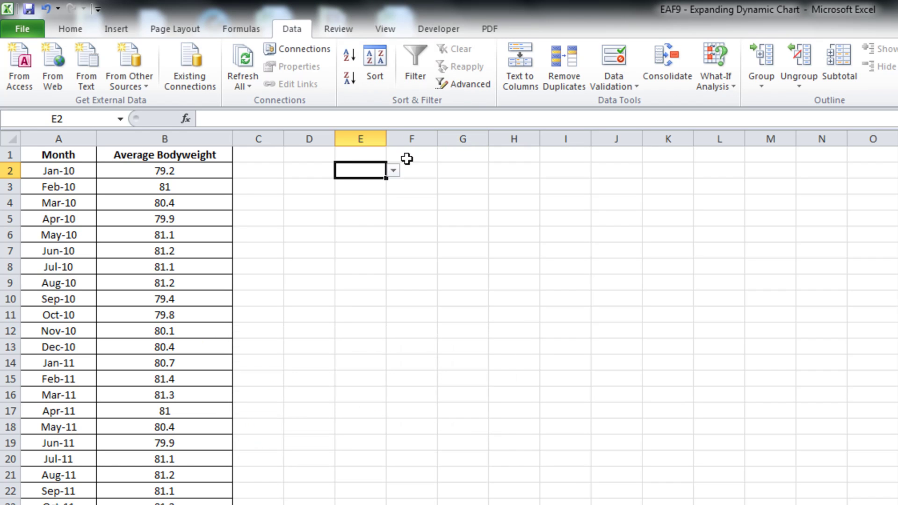
click(394, 172)
Pick Apr-10 in E2 and apply the custom mmm-yy number format so it reads as a month
click(369, 215)
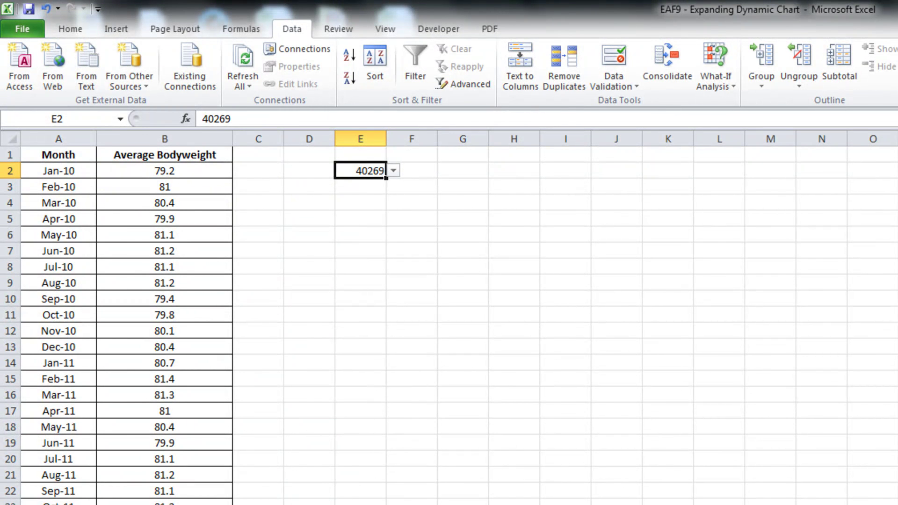
key(ctrl+1)
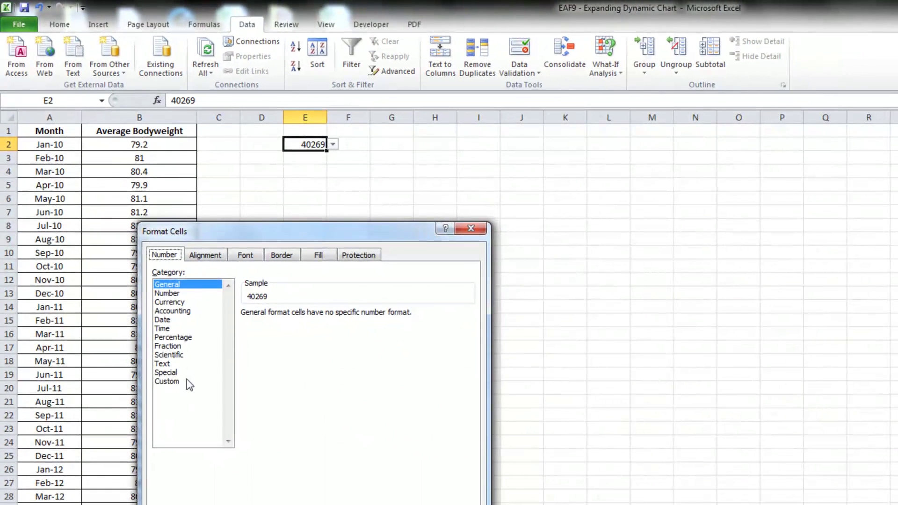
click(173, 382)
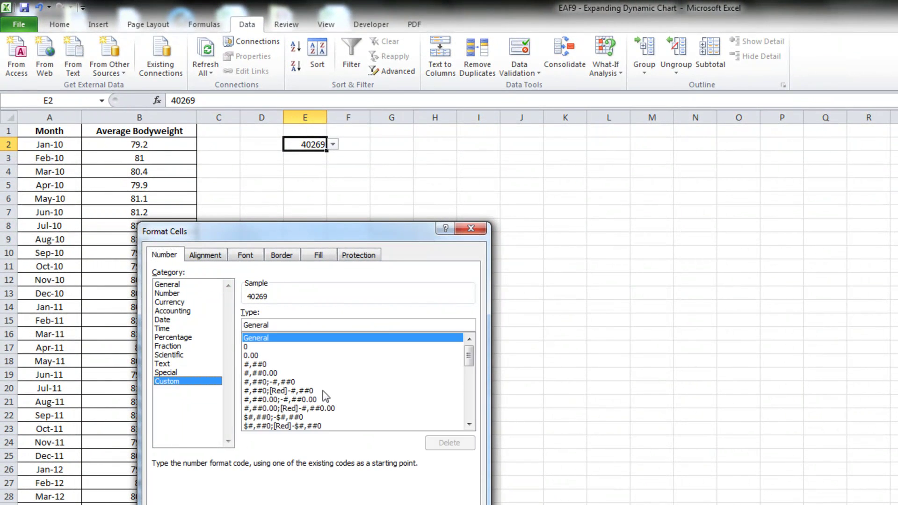
click(468, 425)
click(468, 424)
click(468, 424)
click(468, 424)
click(468, 424)
click(468, 424)
click(468, 424)
click(468, 424)
click(468, 424)
click(468, 424)
click(469, 424)
click(468, 424)
click(469, 424)
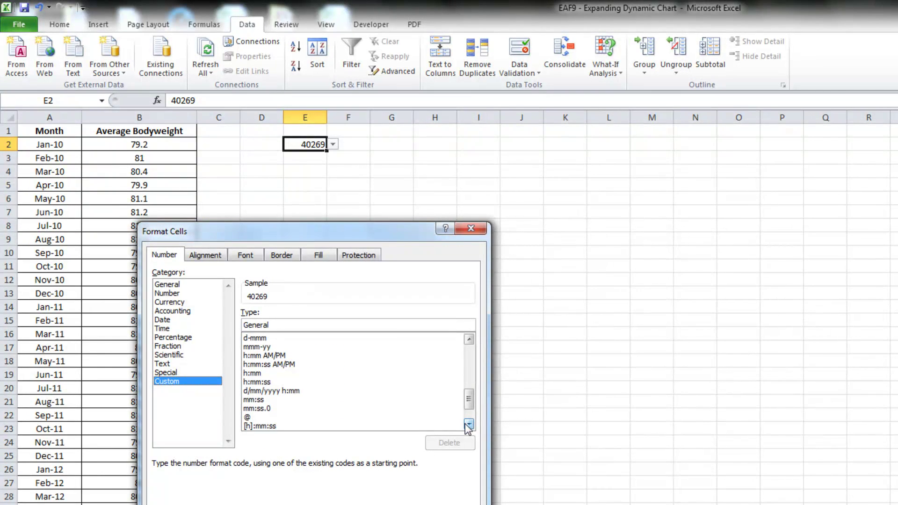
click(247, 347)
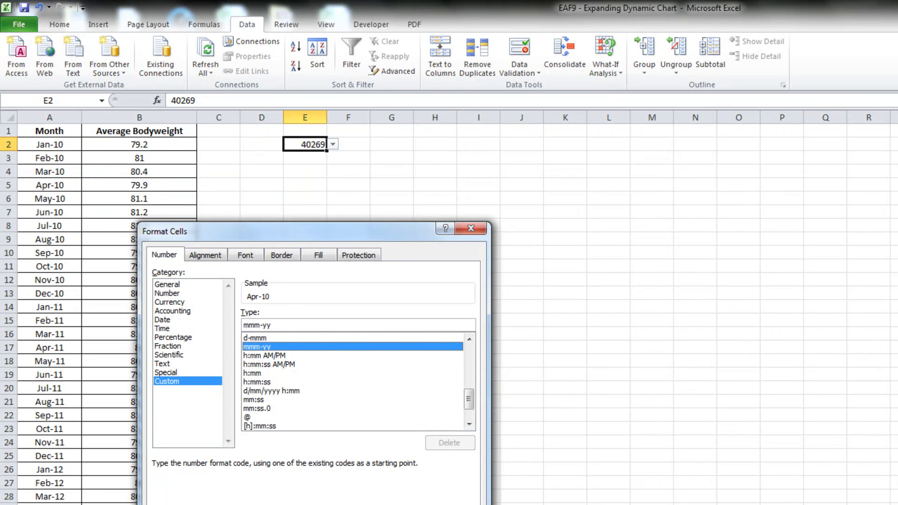
key(Return)
Enter a bold Start label in D2
click(291, 207)
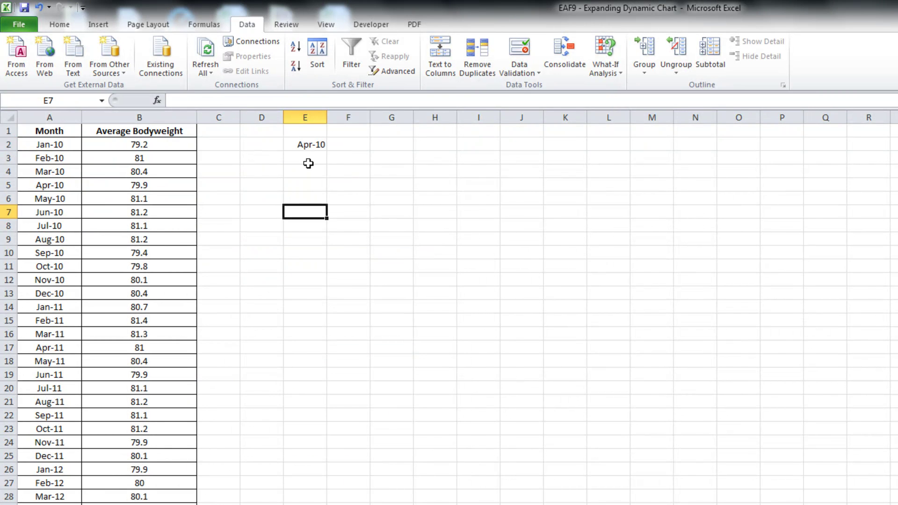
click(267, 143)
text(Start)
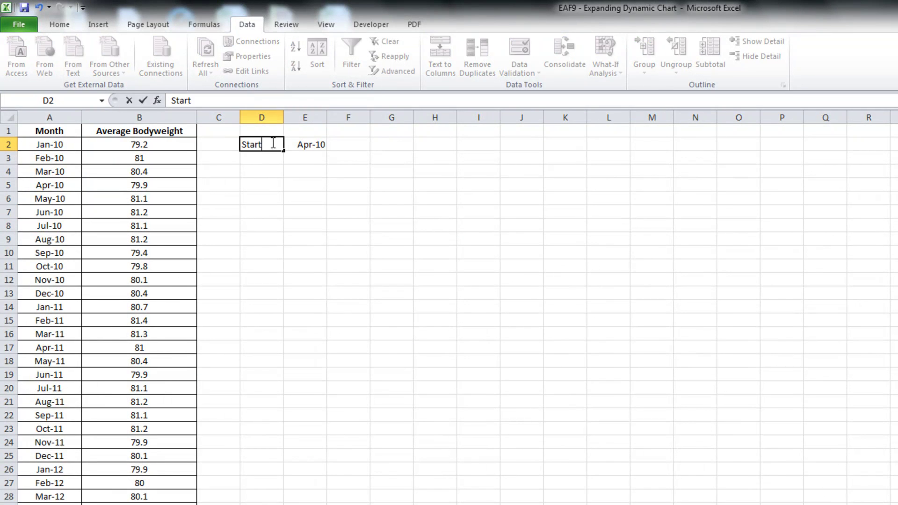
key(Return)
click(271, 143)
key(ctrl+b)
Enter a bold Months# label in D3, replacing the initial Weeks# text
key(Return)
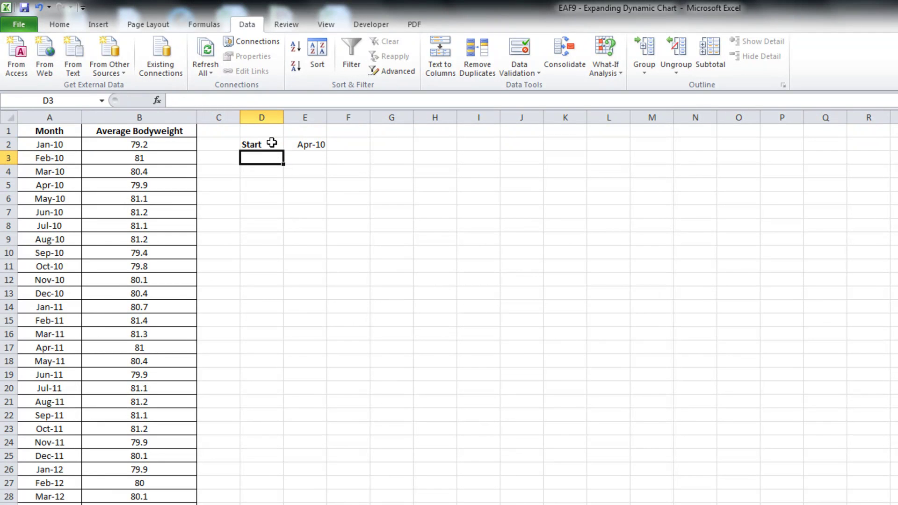
text(Weeks)
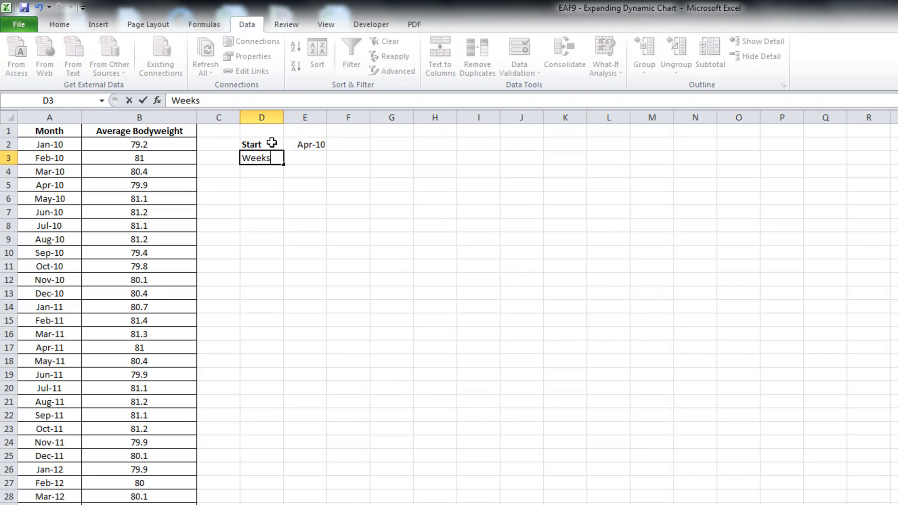
text(#)
key(Return)
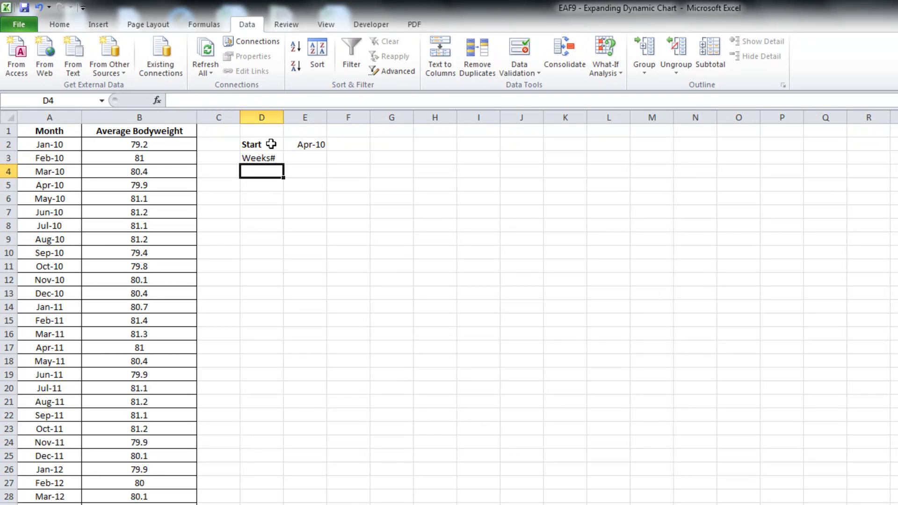
click(268, 160)
text(Months)
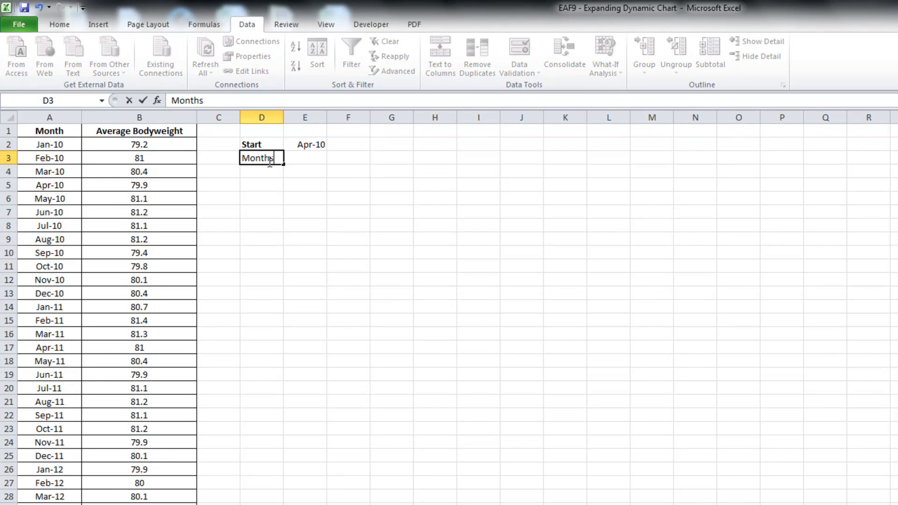
text(#)
key(Return)
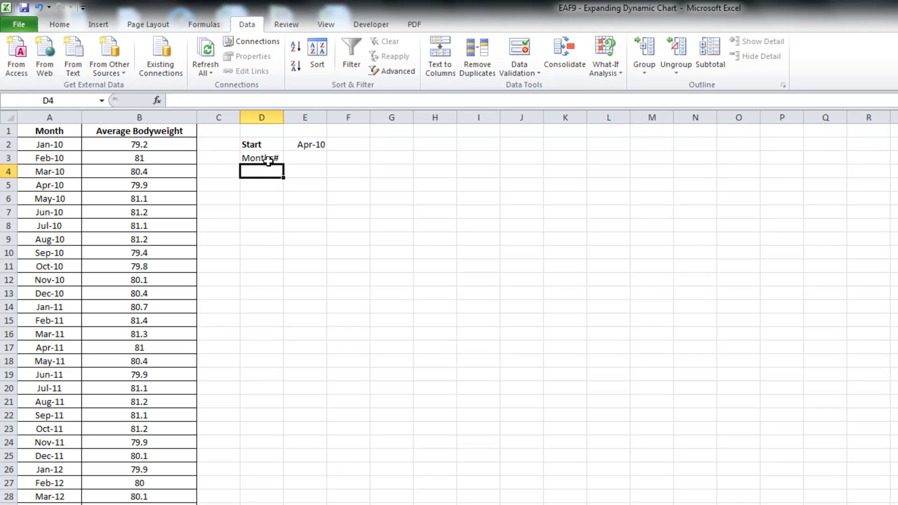
click(265, 158)
key(ctrl+b)
Enter 15 as the month count in E3
click(306, 159)
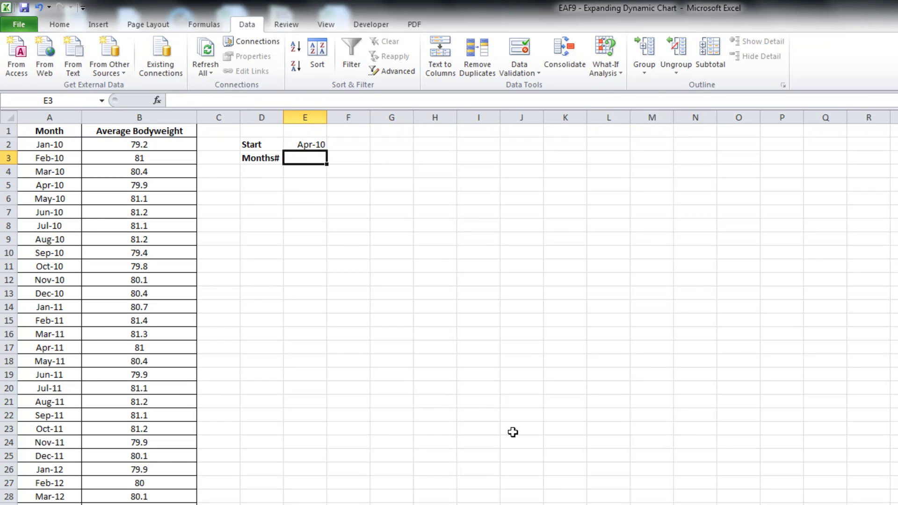
text(15)
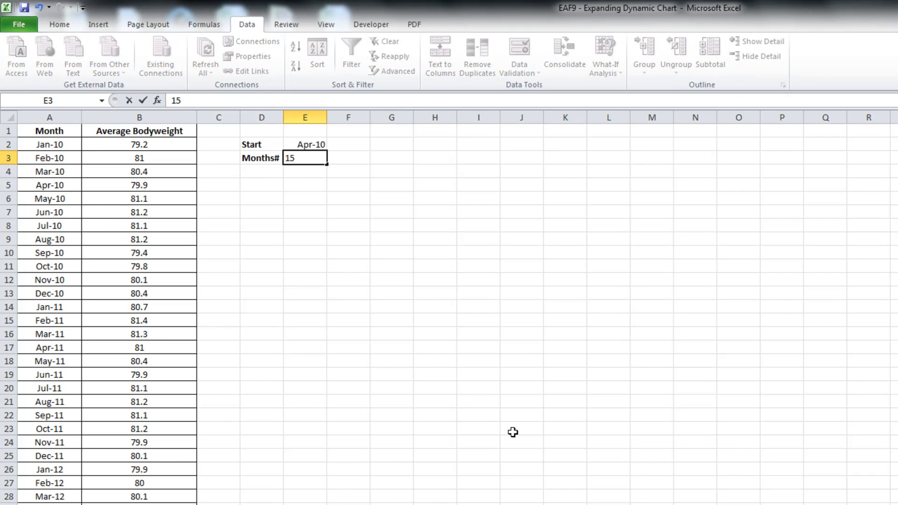
key(Return)
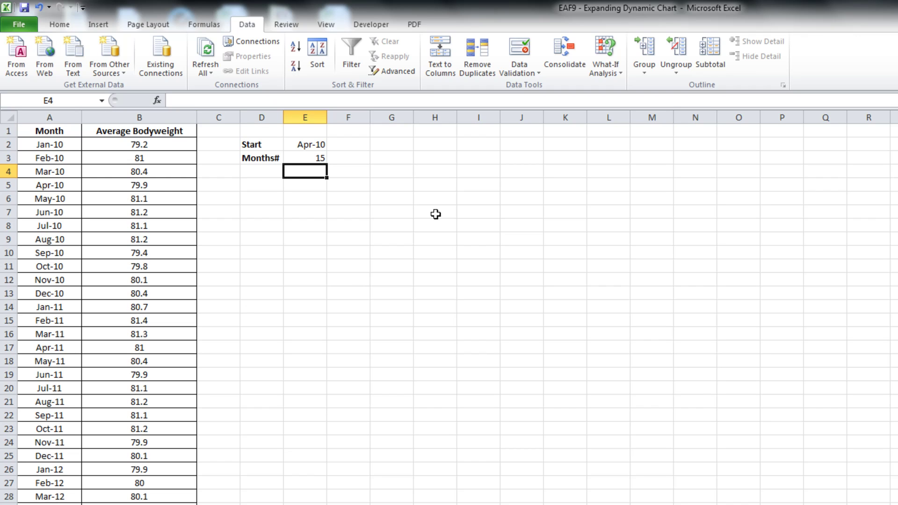
In F2, enter =MATCH(E2, month list, 0) to get the start month's position, 4
click(360, 145)
text(=)
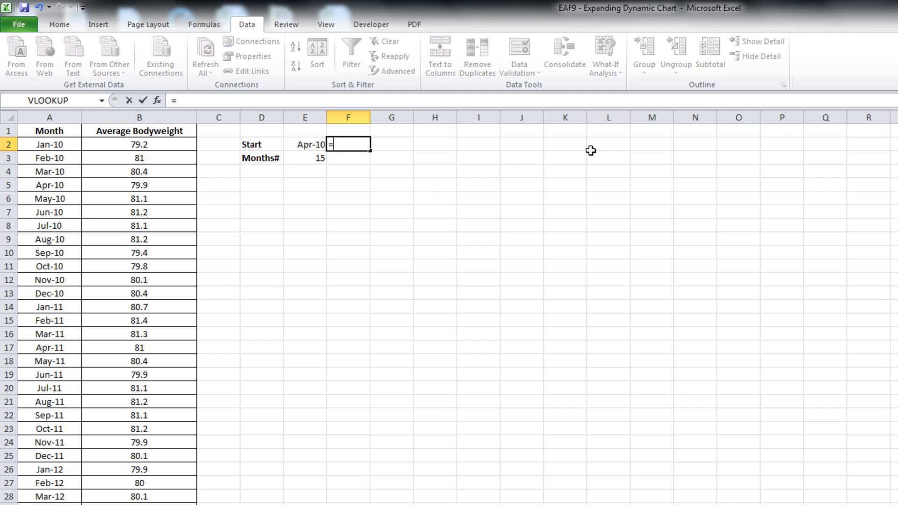
text(match()
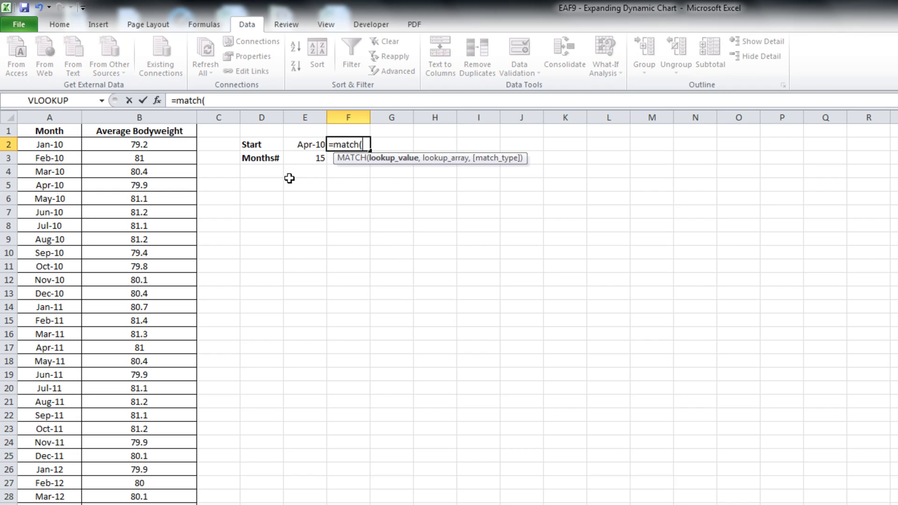
click(297, 145)
text(,)
drag(61, 140, 51, 500)
text(,)
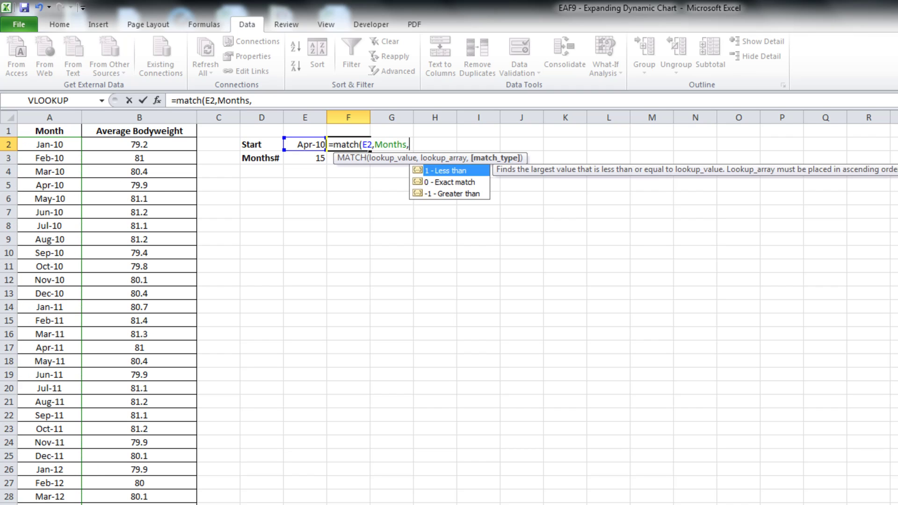
text(0))
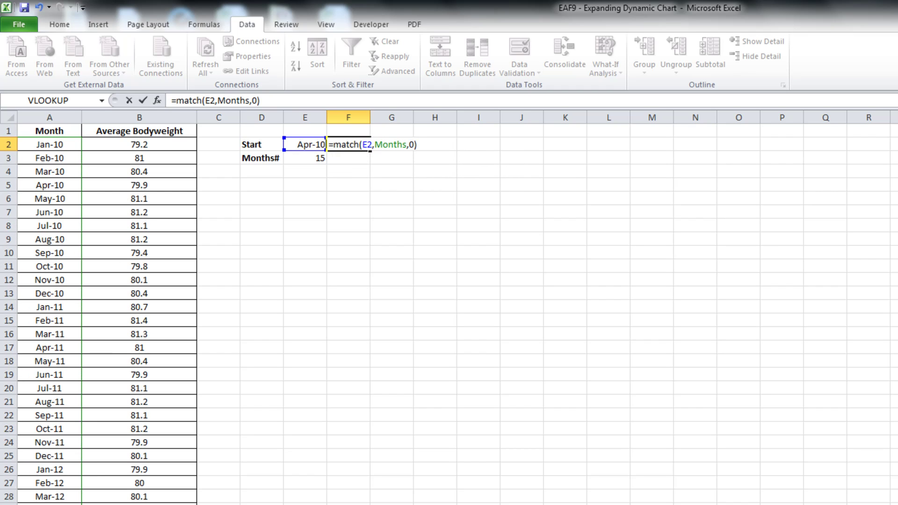
key(Return)
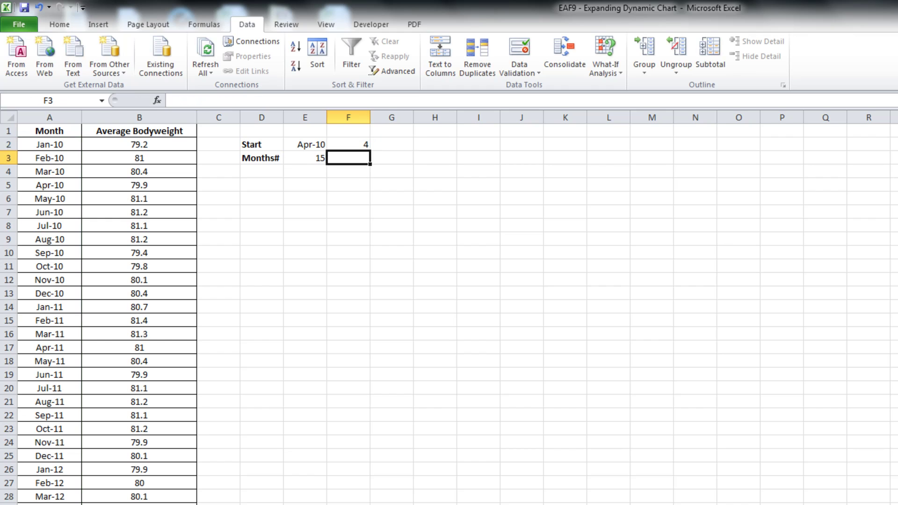
key(Up)
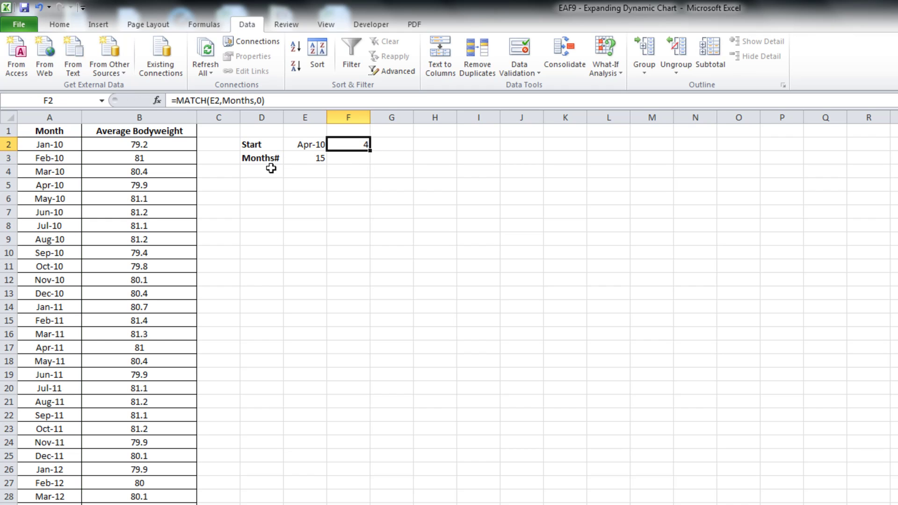
Change the start month in E2 to Sep-10
click(304, 147)
click(333, 145)
click(307, 199)
click(357, 184)
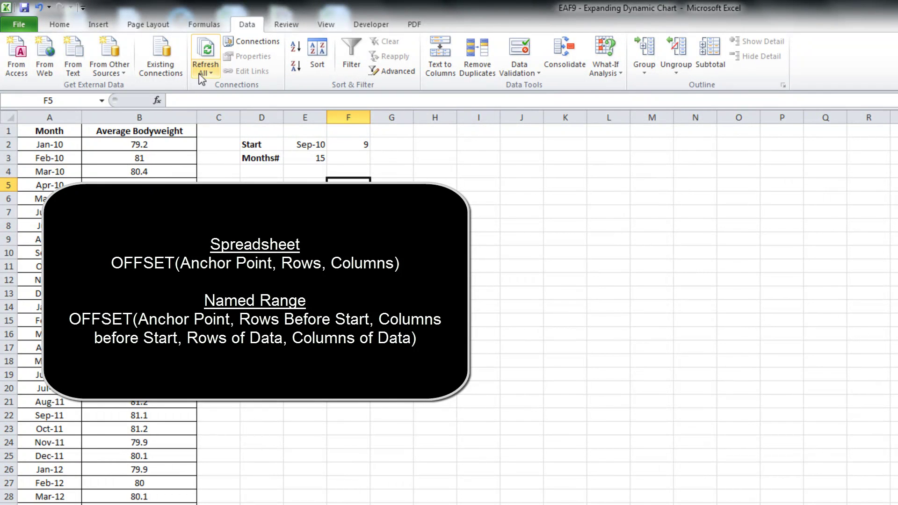
Switch to the Formulas ribbon to reach the name-definition tools
click(204, 26)
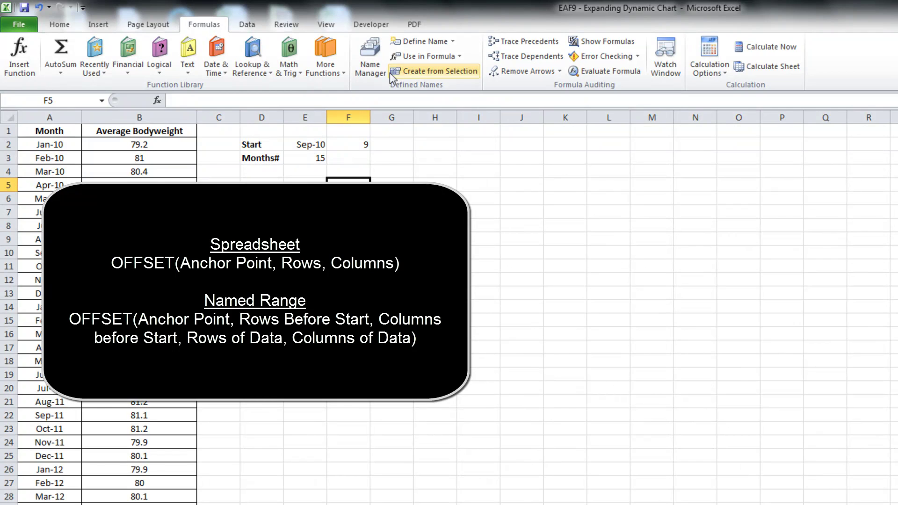
Define DynamicWeight as =OFFSET(Finished!$B$1,Finished!$F$2,0,Finished!$E$3,1)
click(416, 46)
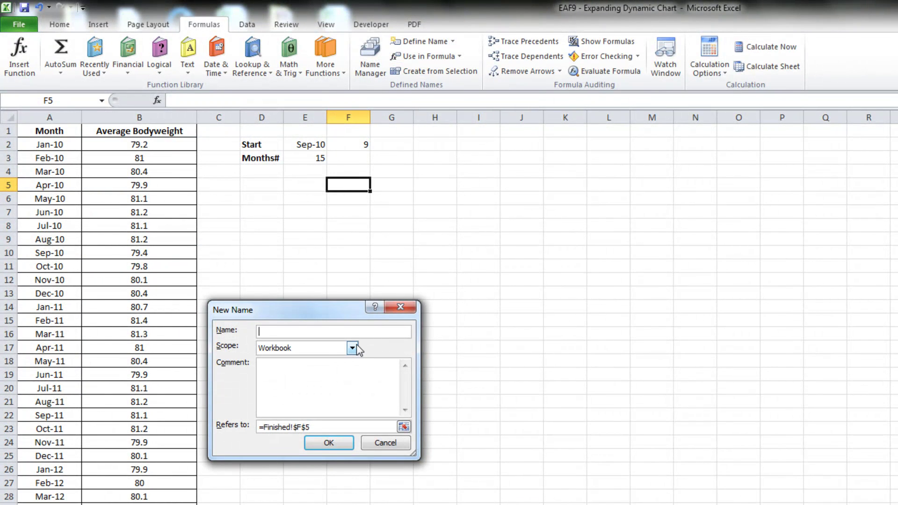
text(DynamicWeight)
drag(309, 427, 258, 427)
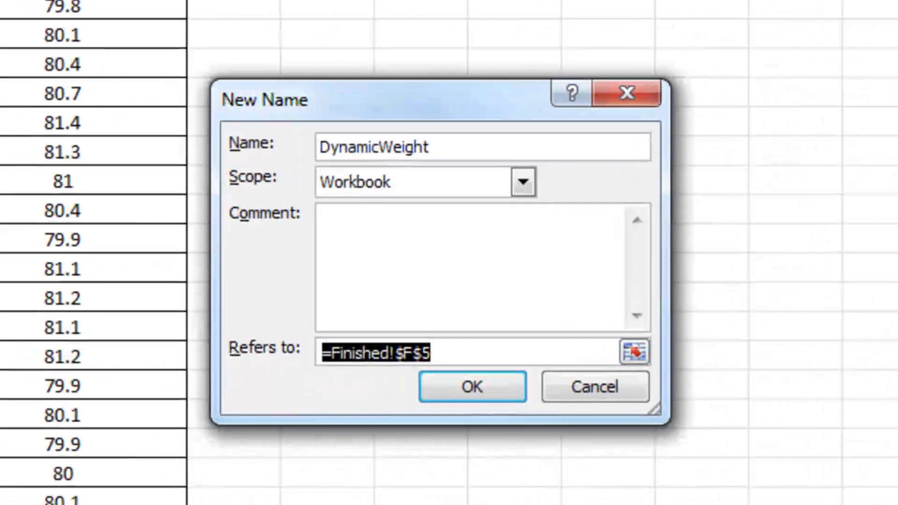
text(=)
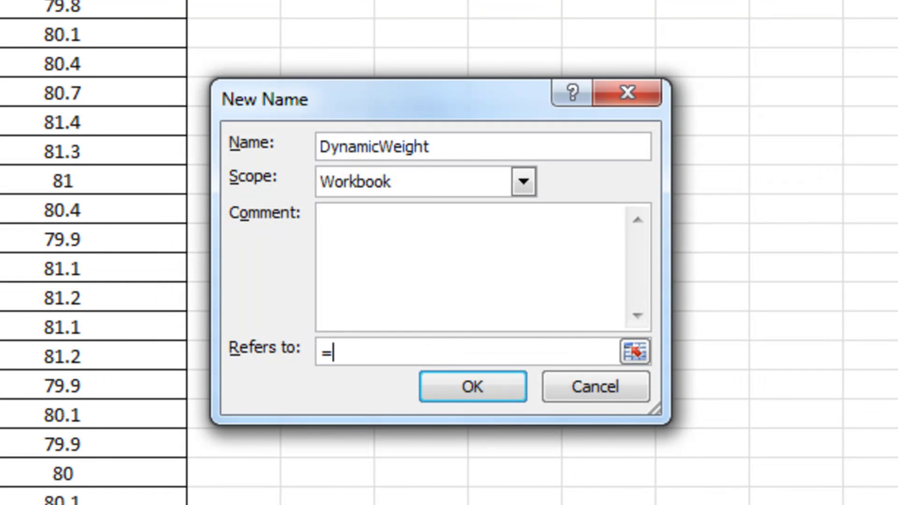
text(offset()
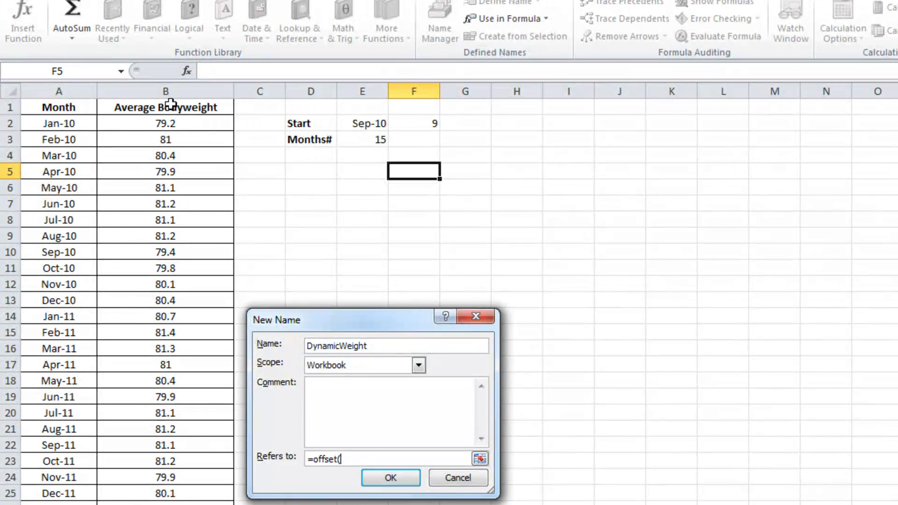
click(168, 74)
text(,)
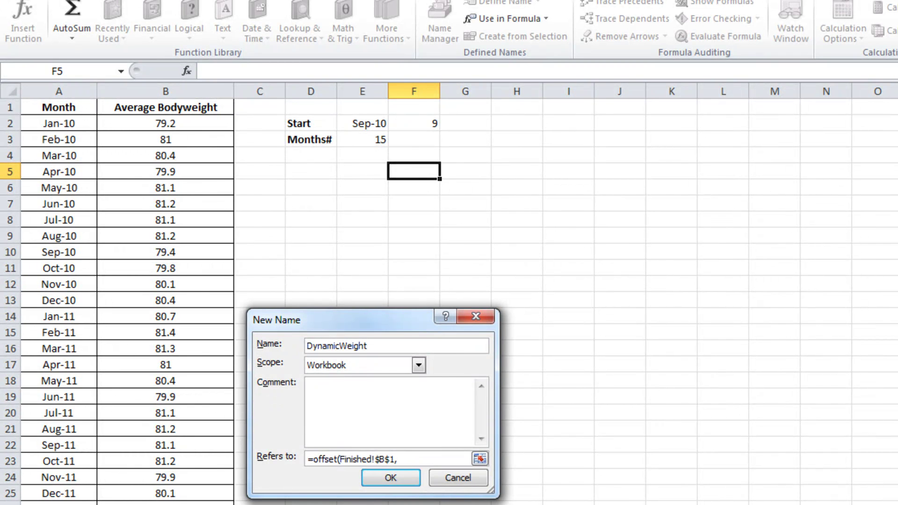
click(417, 124)
text(,)
text(0,)
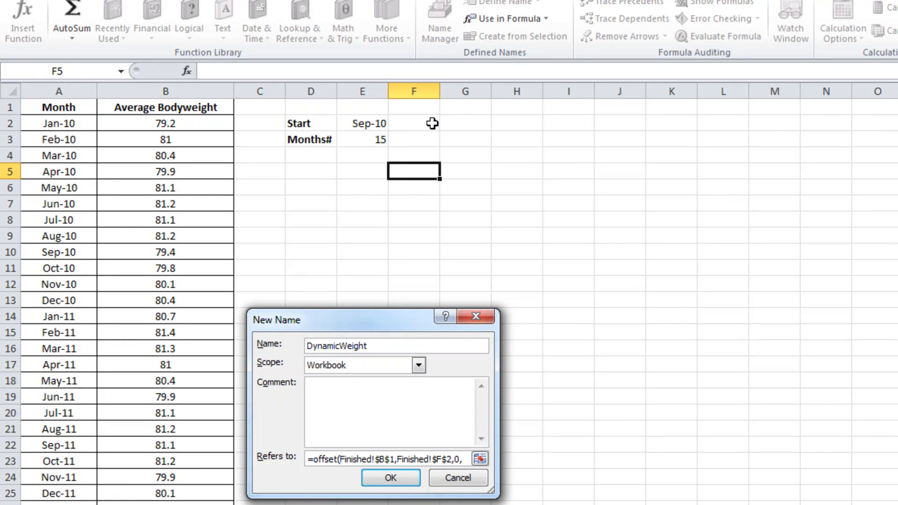
click(363, 140)
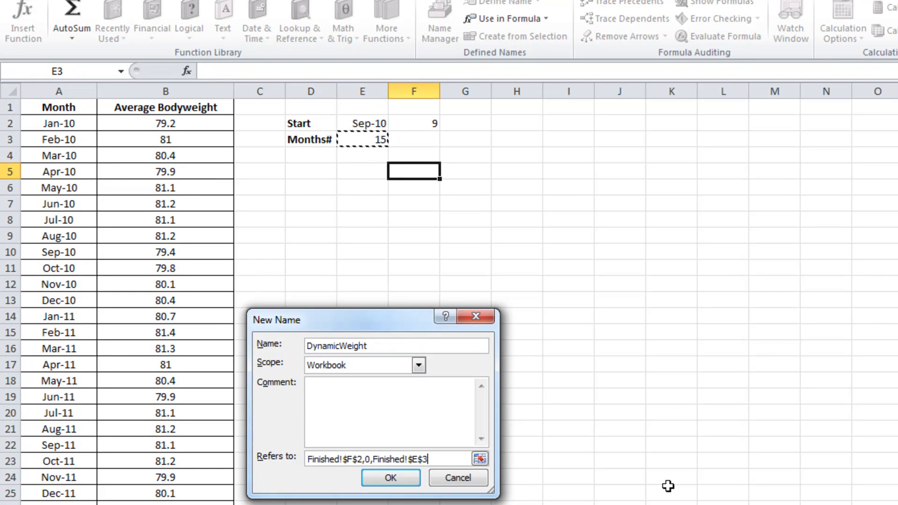
text(,1))
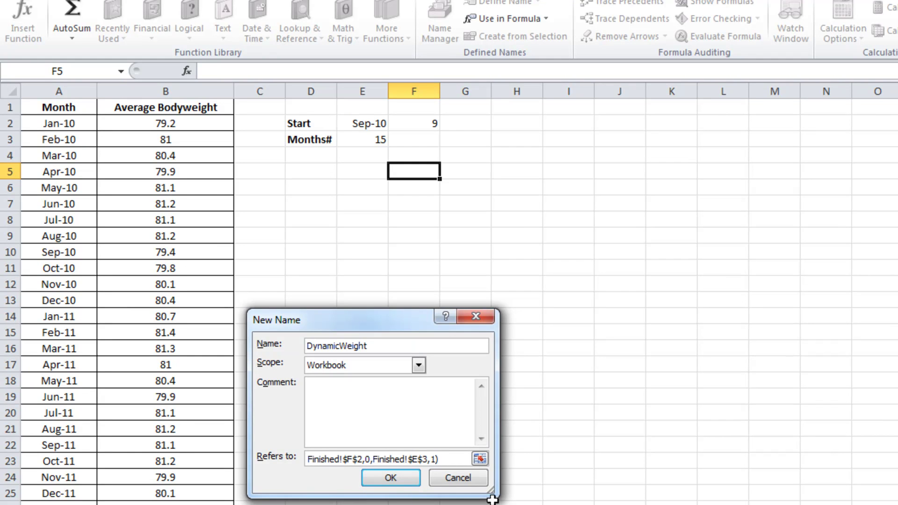
drag(490, 491, 760, 504)
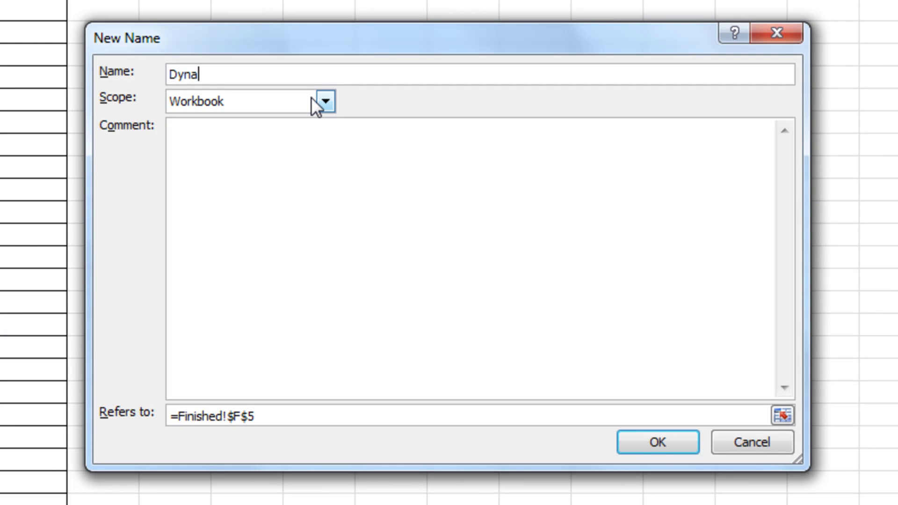
Define DynamicAxis as =OFFSET(Finished!$A$1,Finished!$F$2,0,Finished!$E$3,1)
text(micAxis)
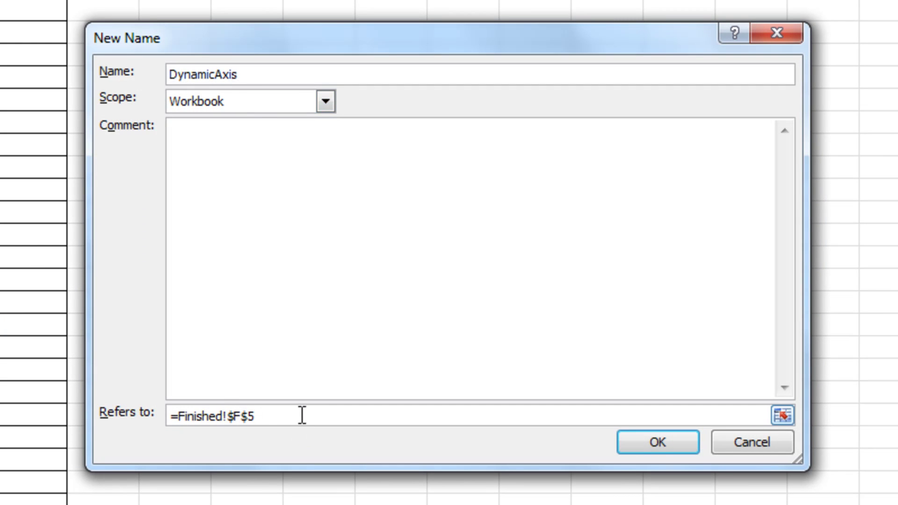
drag(267, 415, 117, 407)
key(ctrl+v)
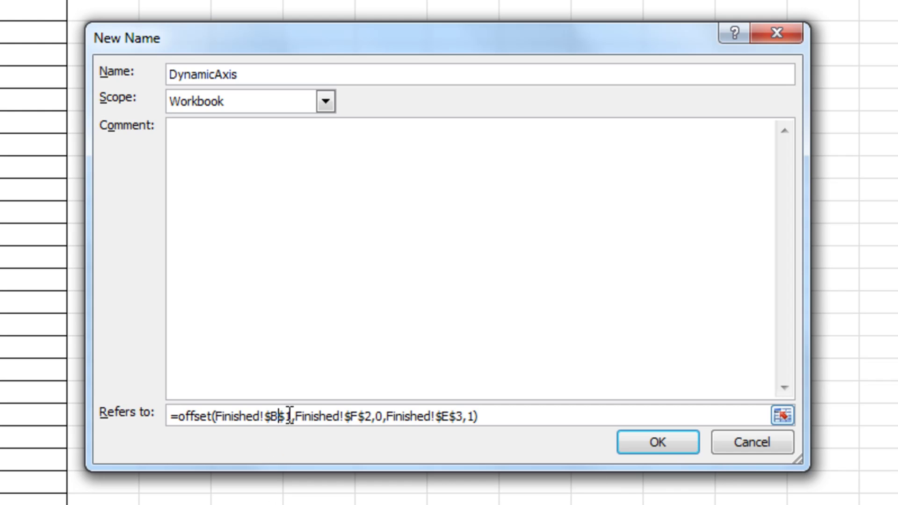
key(BackSpace)
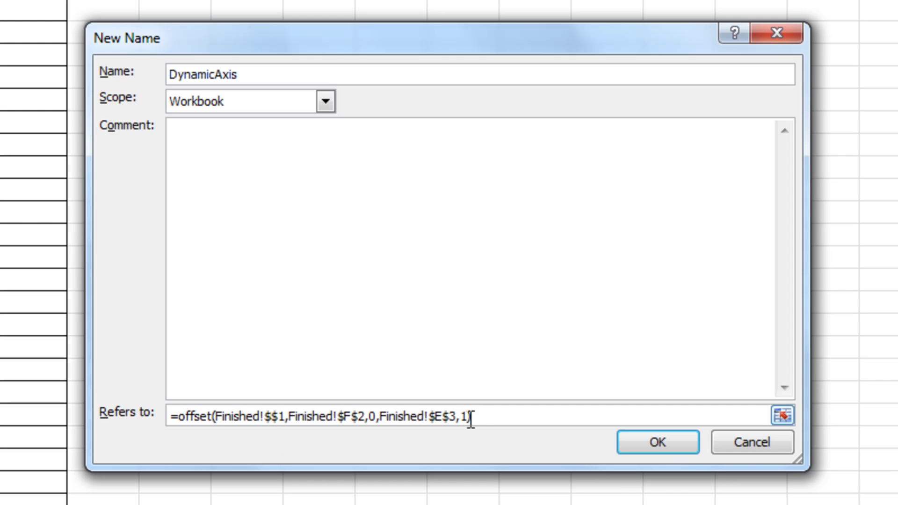
text(A)
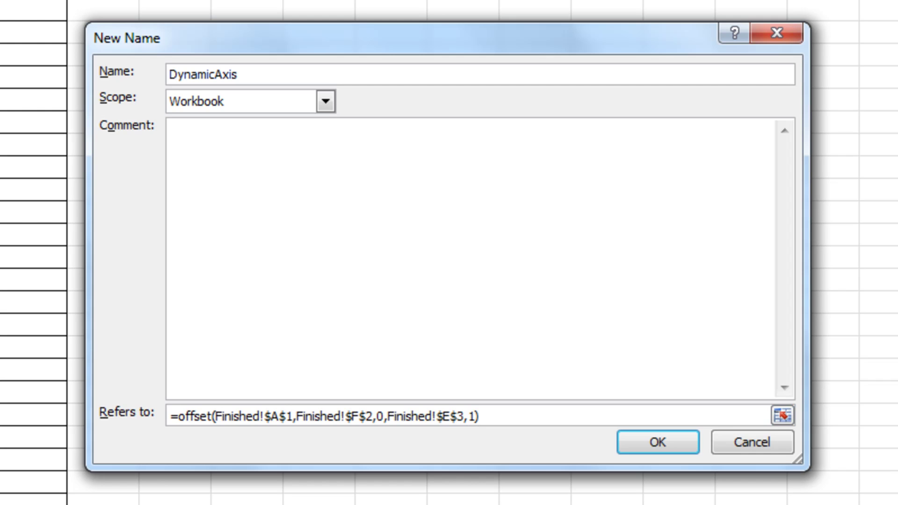
click(655, 440)
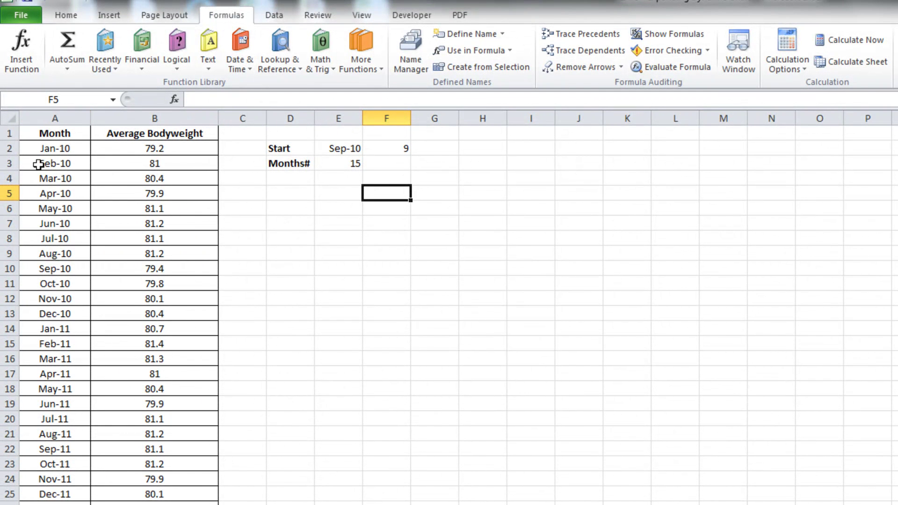
Insert a 2-D line chart of A1:B12 and place it beside the table near column C
drag(46, 135, 169, 292)
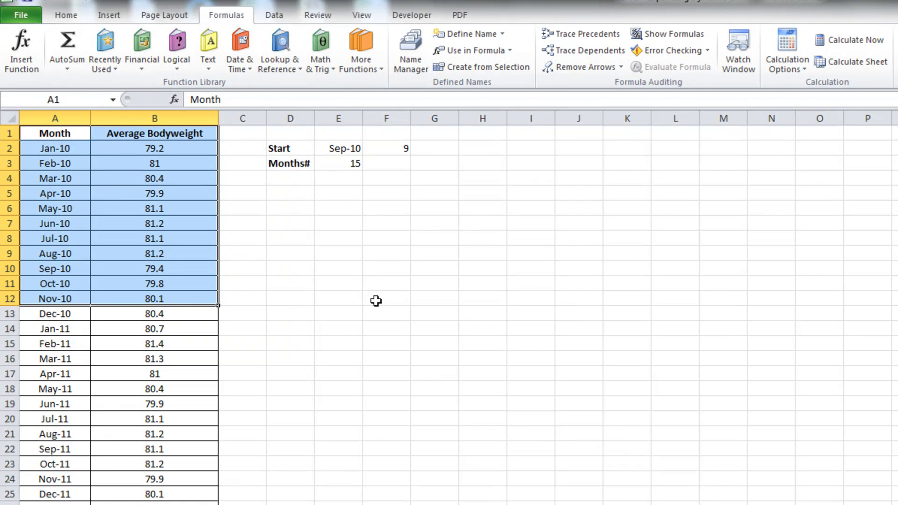
click(110, 15)
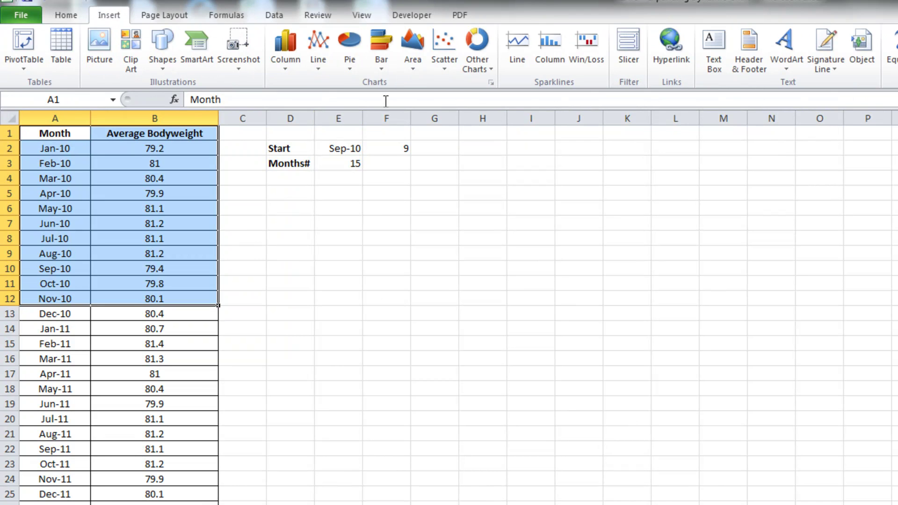
click(321, 64)
click(328, 111)
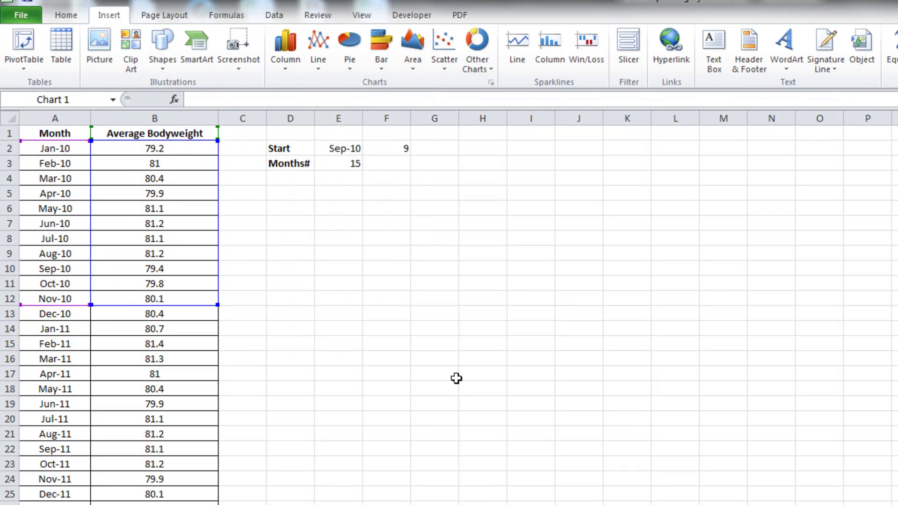
drag(567, 331, 252, 181)
click(309, 263)
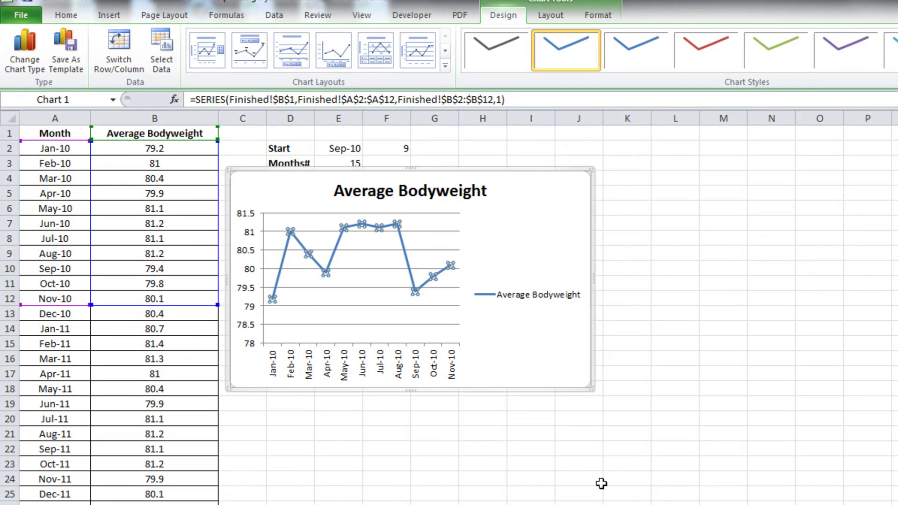
mouse_move(338, 248)
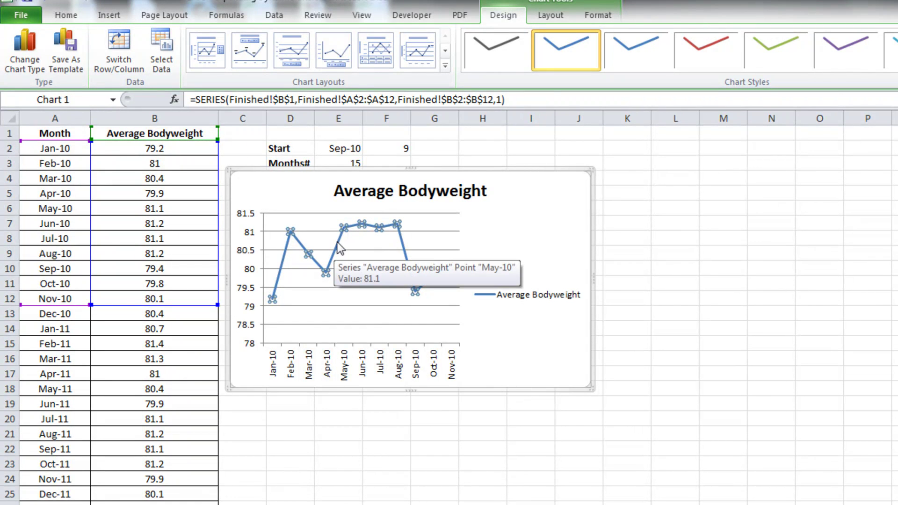
Point the Average Bodyweight series values at the DynamicWeight range instead of B2:B12
right_click(338, 243)
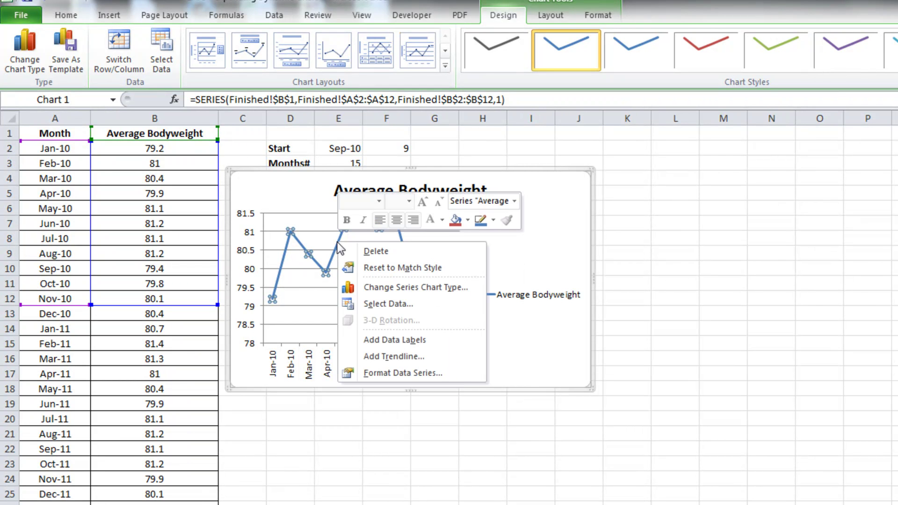
click(397, 306)
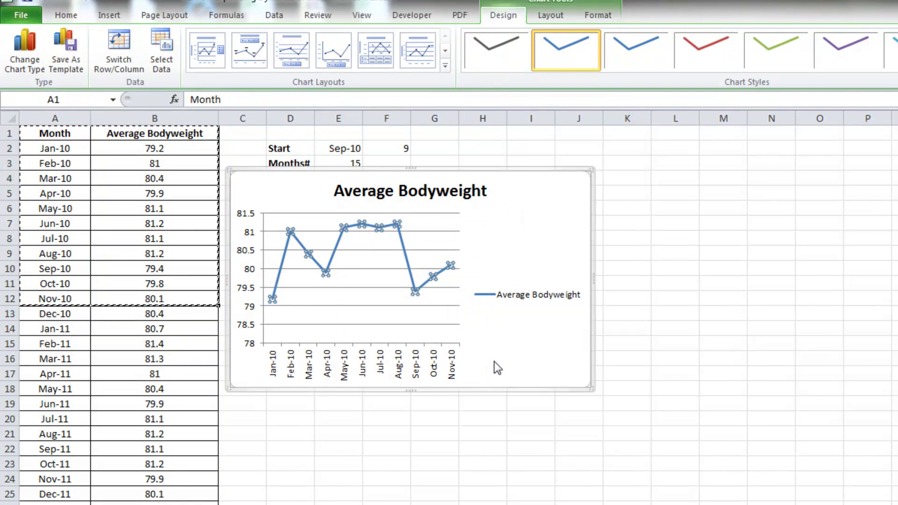
drag(406, 372, 336, 186)
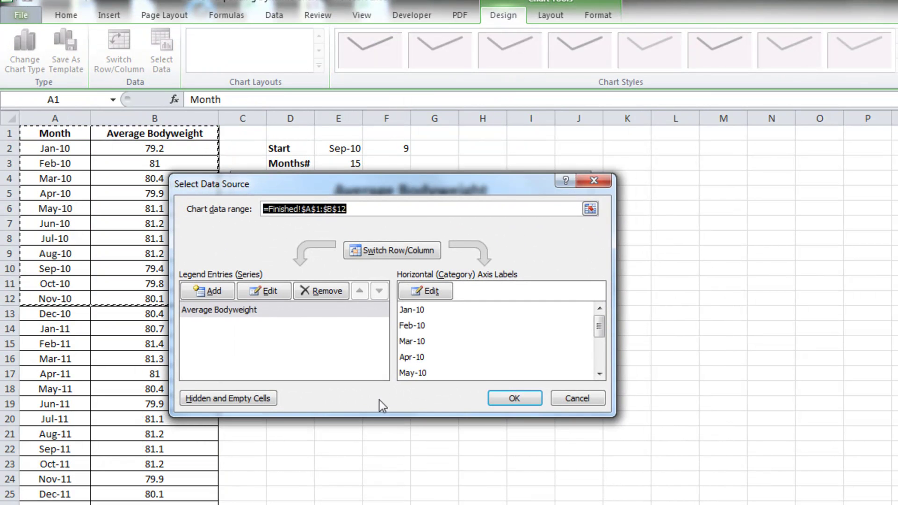
click(226, 309)
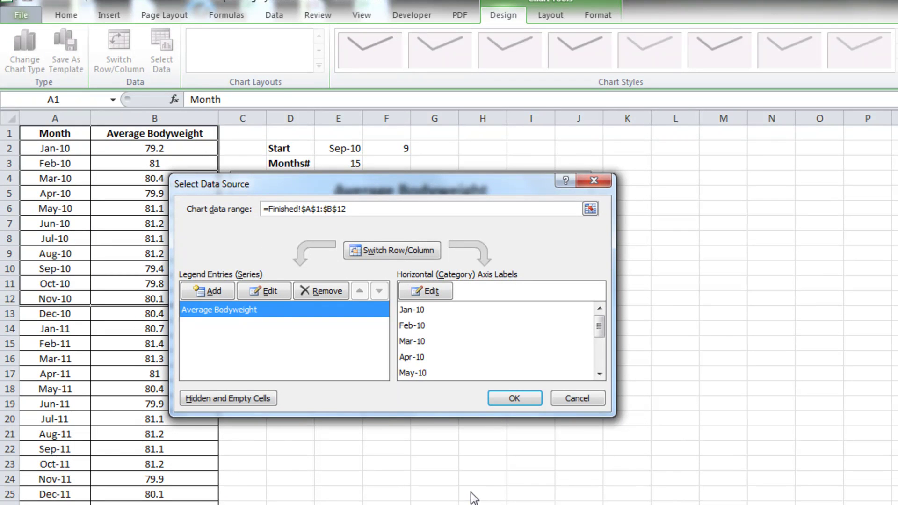
click(256, 293)
drag(412, 421, 310, 254)
click(350, 320)
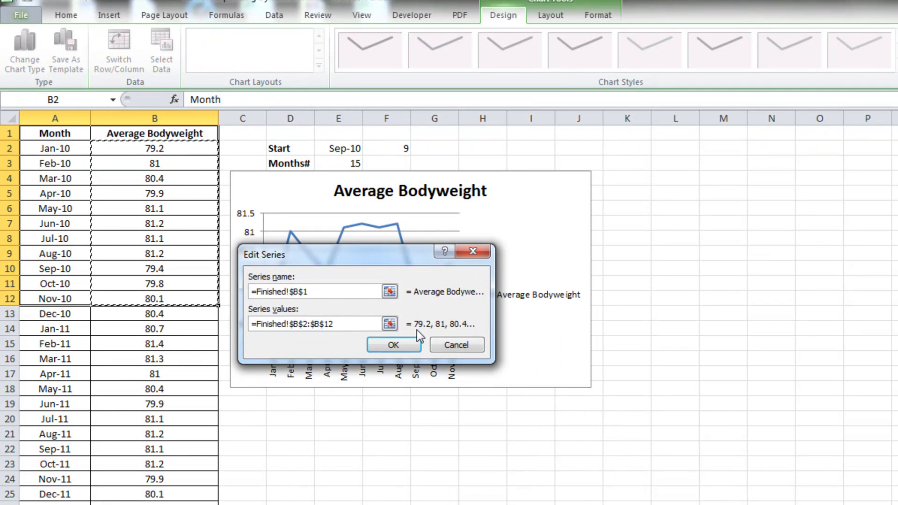
key(BackSpace)
key(BackSpace)
key(BackSpace)
key(BackSpace)
key(BackSpace)
key(BackSpace)
key(BackSpace)
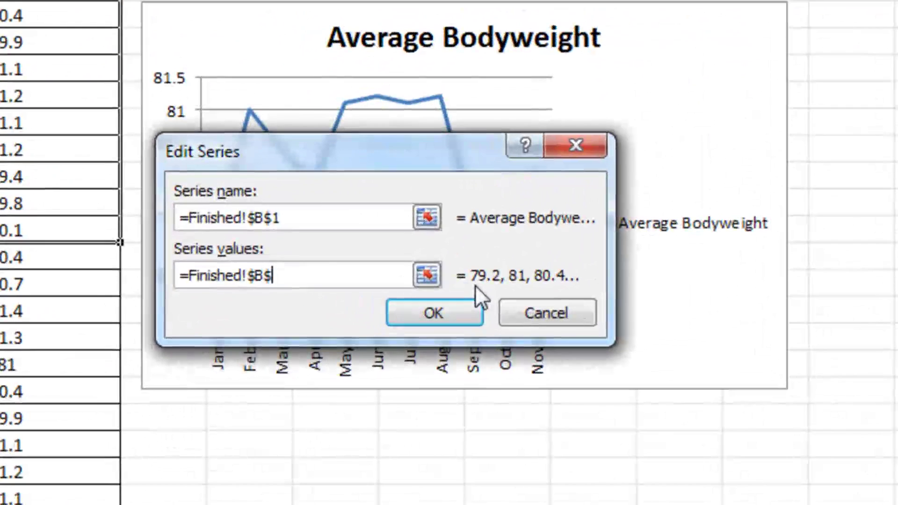
key(BackSpace)
key(BackSpace)
key(BackSpace)
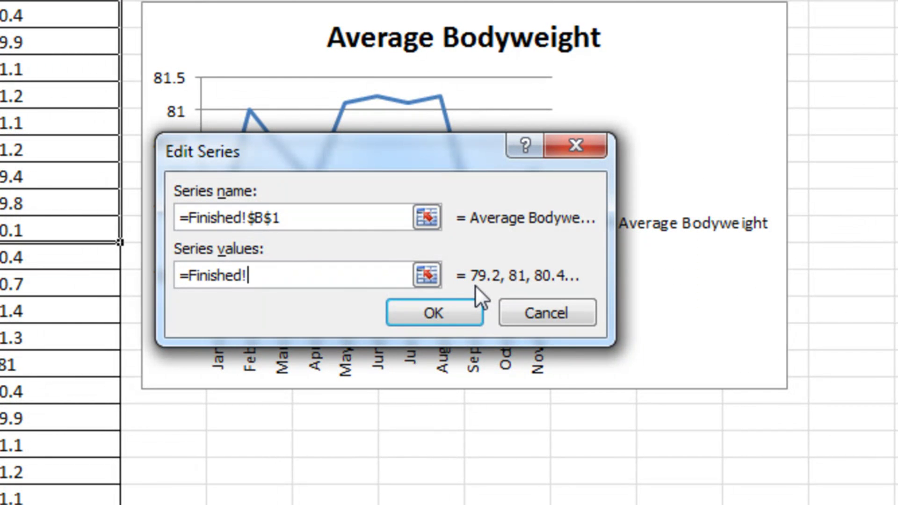
text(Dynamic)
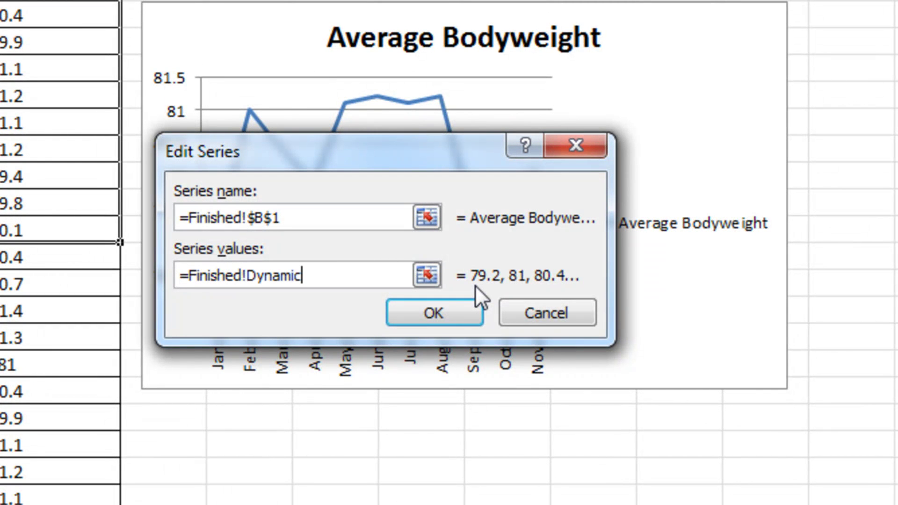
text(Weight)
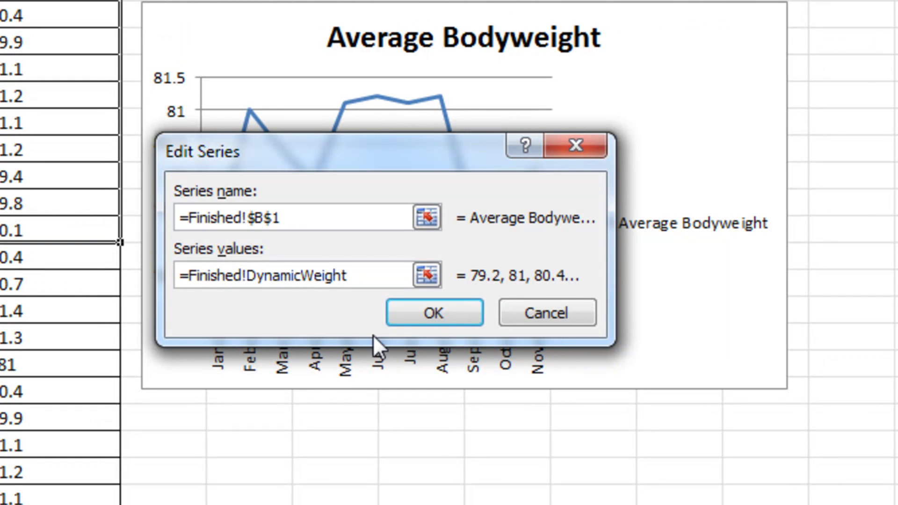
click(398, 316)
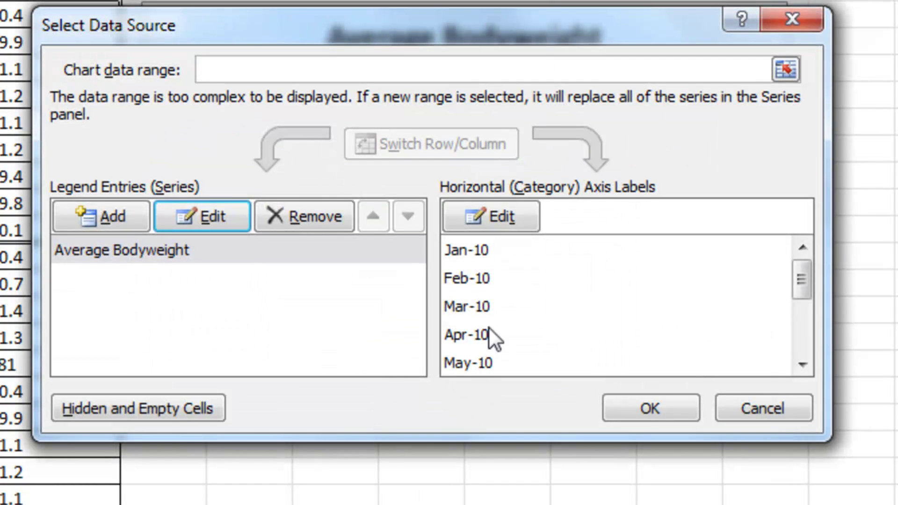
Set the horizontal axis labels to =Finished!DynamicAxis and apply the new data source
click(518, 211)
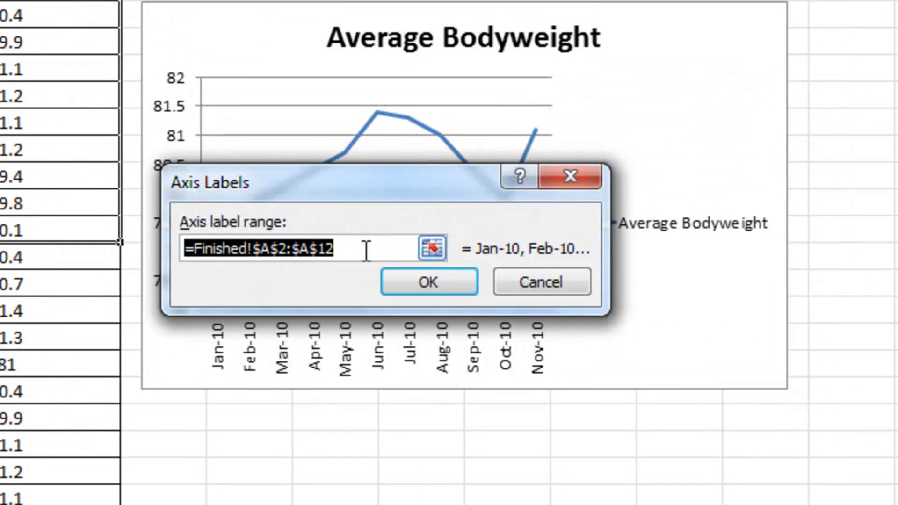
click(358, 247)
key(BackSpace)
key(BackSpace)
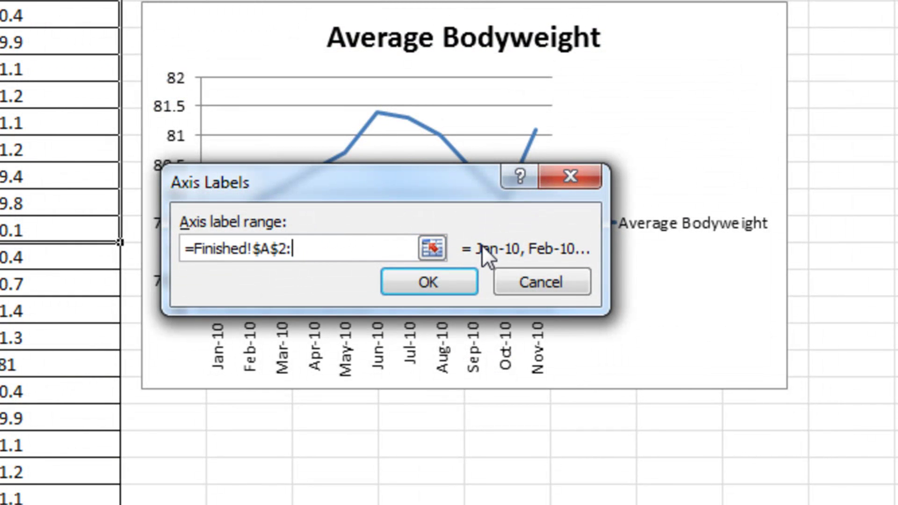
key(BackSpace)
key(BackSpace)
key(BackSpace)
key(BackSpace)
key(BackSpace)
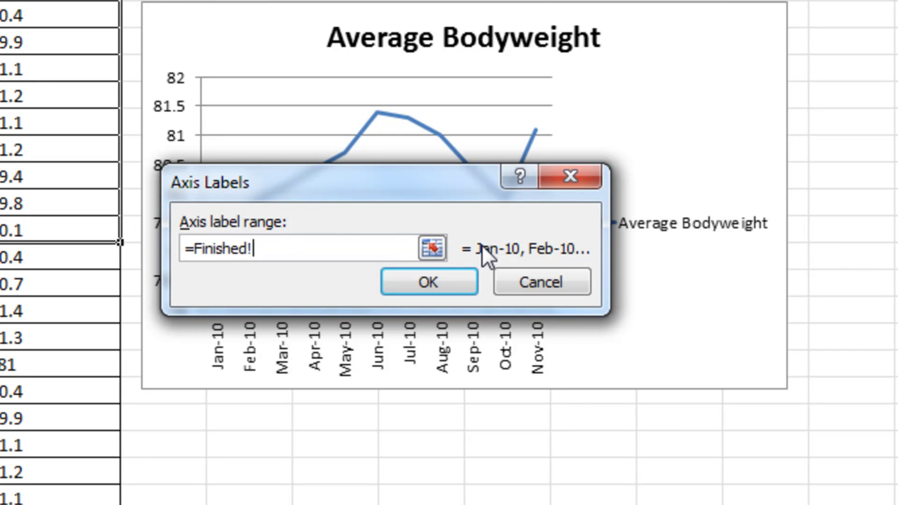
text(Dynamic)
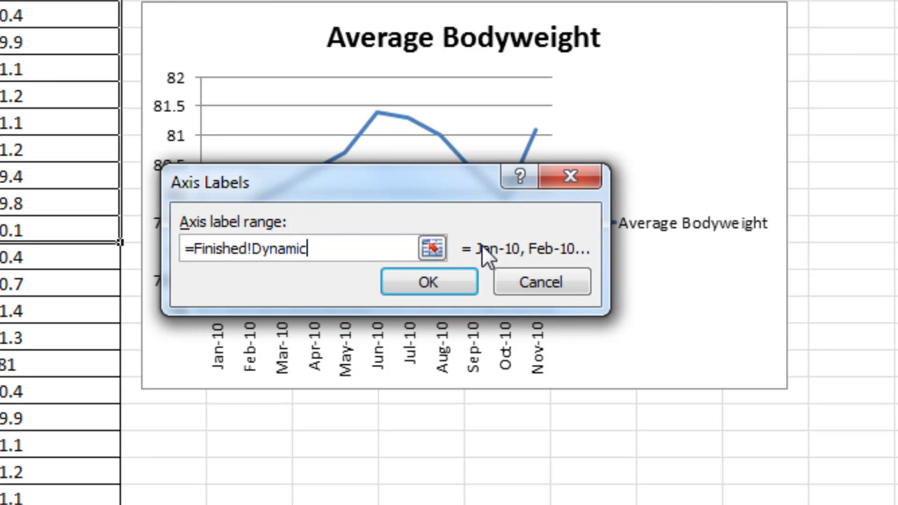
text(Axis)
click(421, 282)
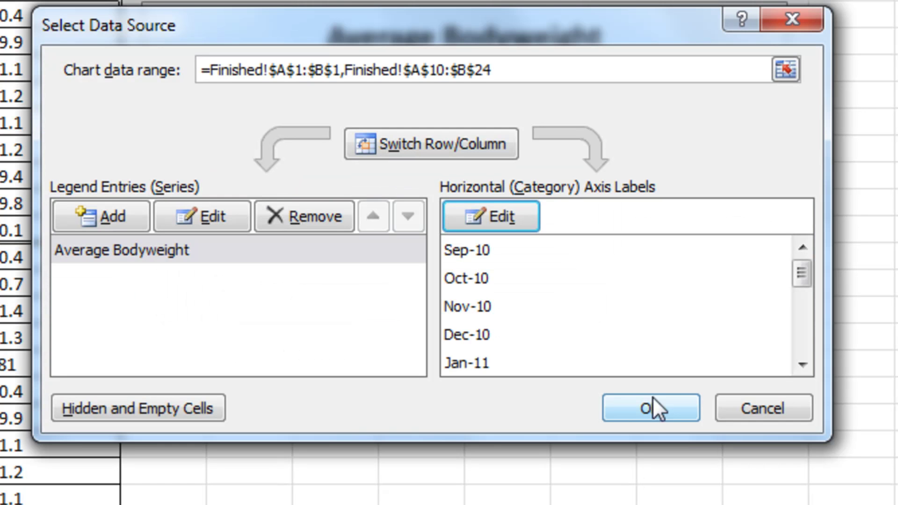
click(671, 408)
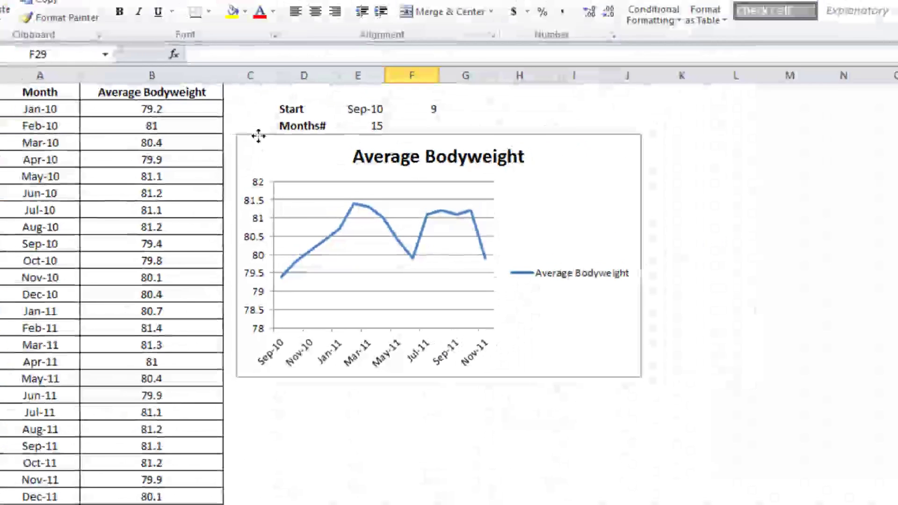
Move the chart lower and set Months# in E3 to 20
drag(258, 136, 249, 213)
click(715, 303)
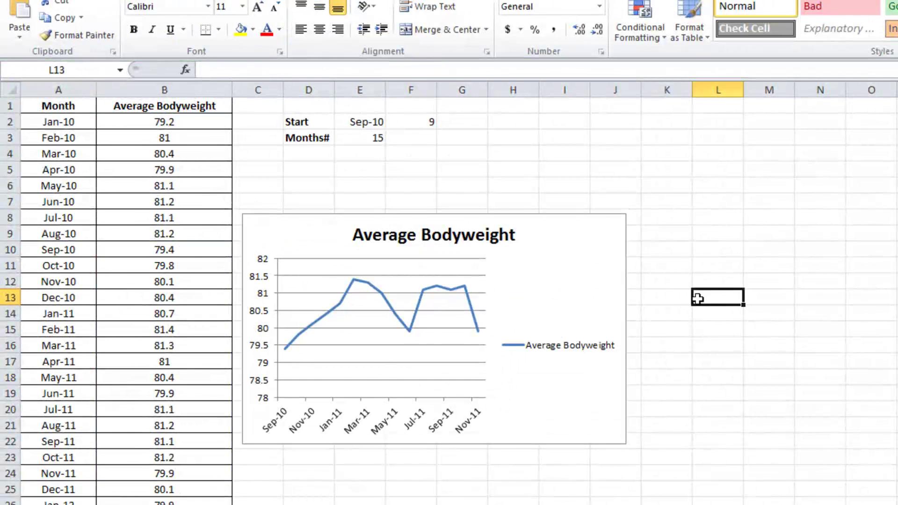
click(327, 320)
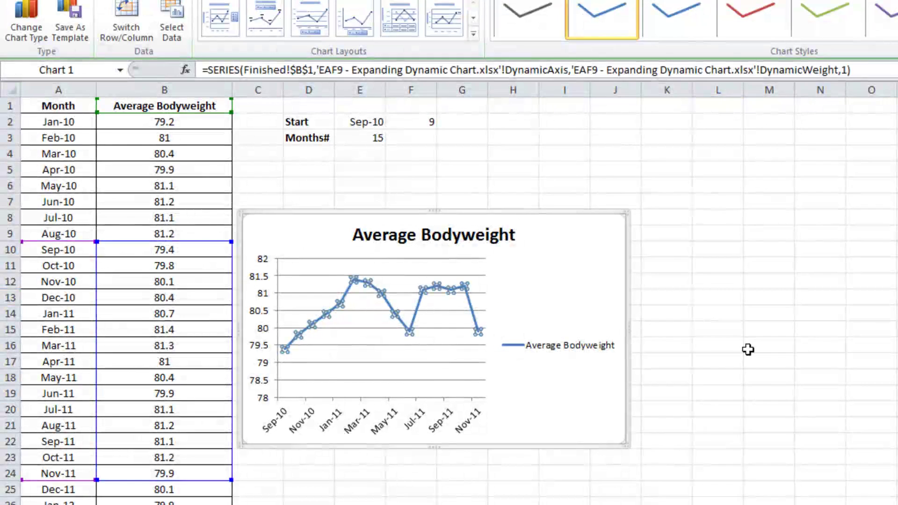
click(377, 138)
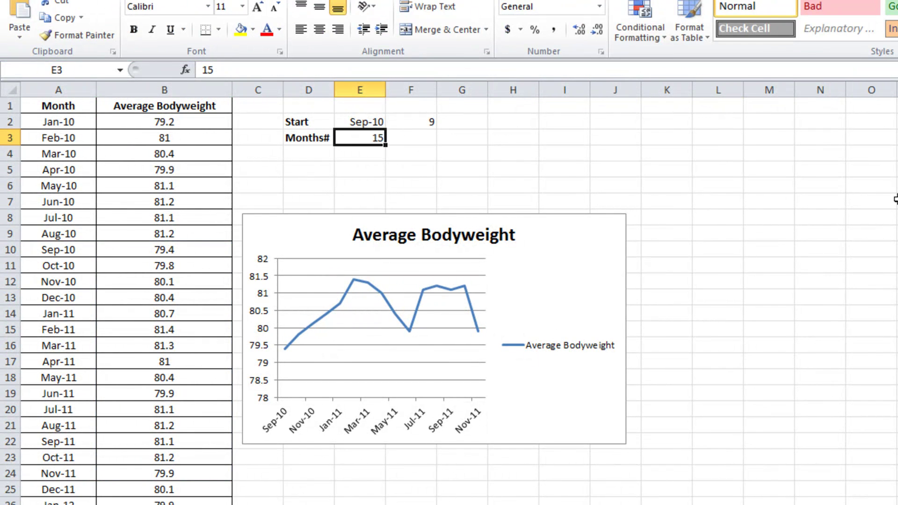
text(20)
key(Return)
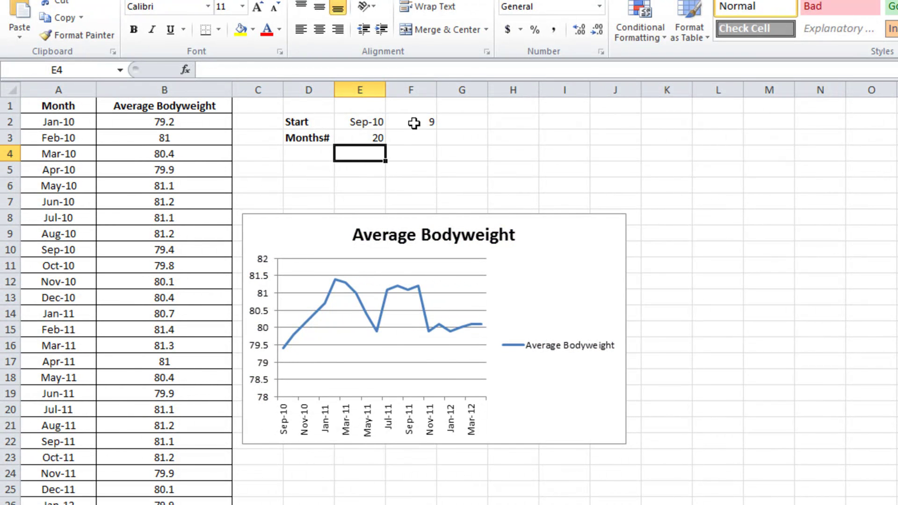
Choose Apr-10 as the start month in E2
click(377, 122)
click(393, 122)
click(392, 136)
click(393, 136)
click(370, 135)
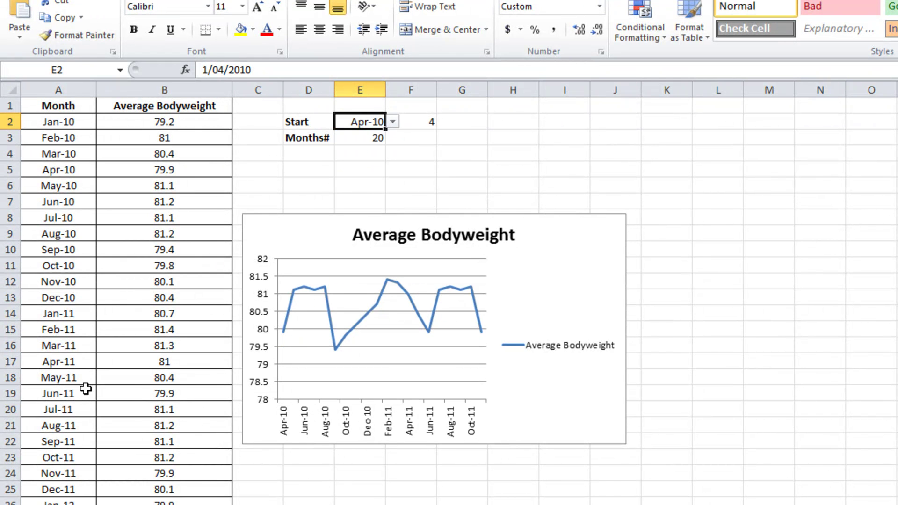
Delete the chart legend so the line spans the full width
click(574, 349)
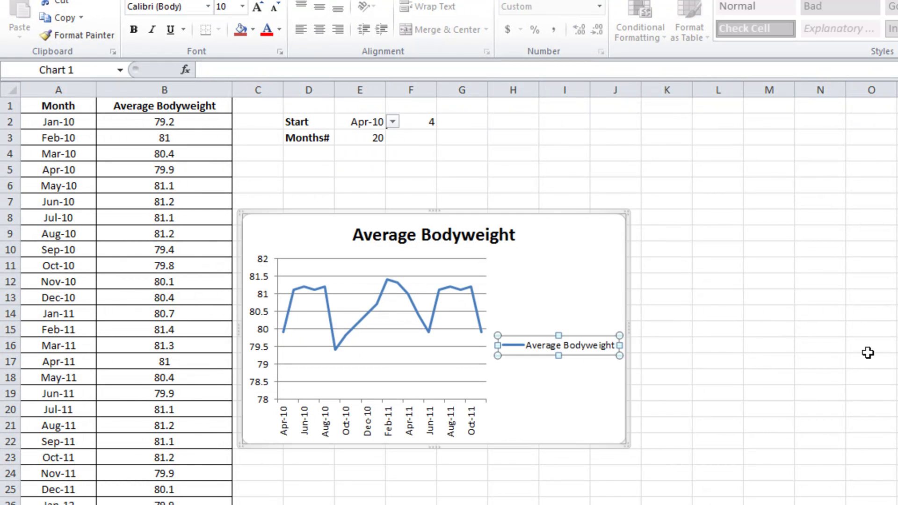
key(Delete)
key(Escape)
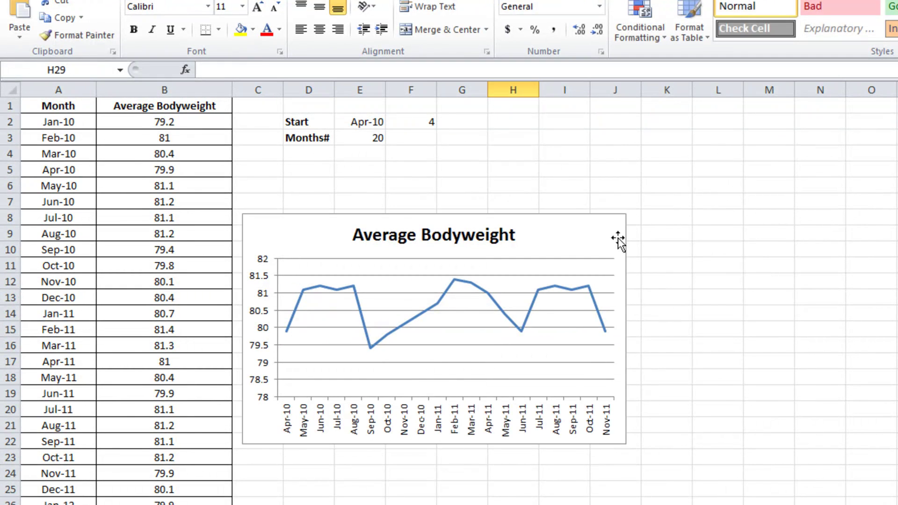
click(620, 227)
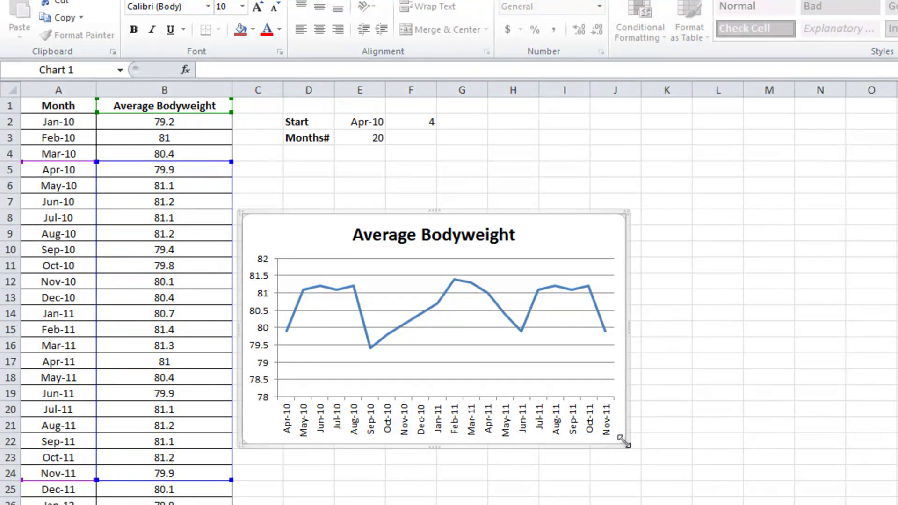
Enlarge the Average Bodyweight chart from its corner and move it up beneath the Start and Months# cells
drag(627, 445, 696, 467)
key(Escape)
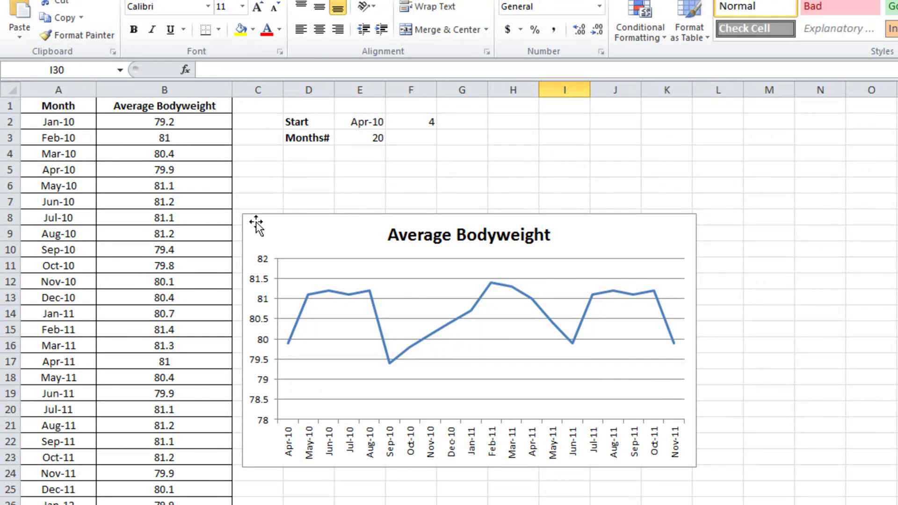
drag(253, 220, 253, 161)
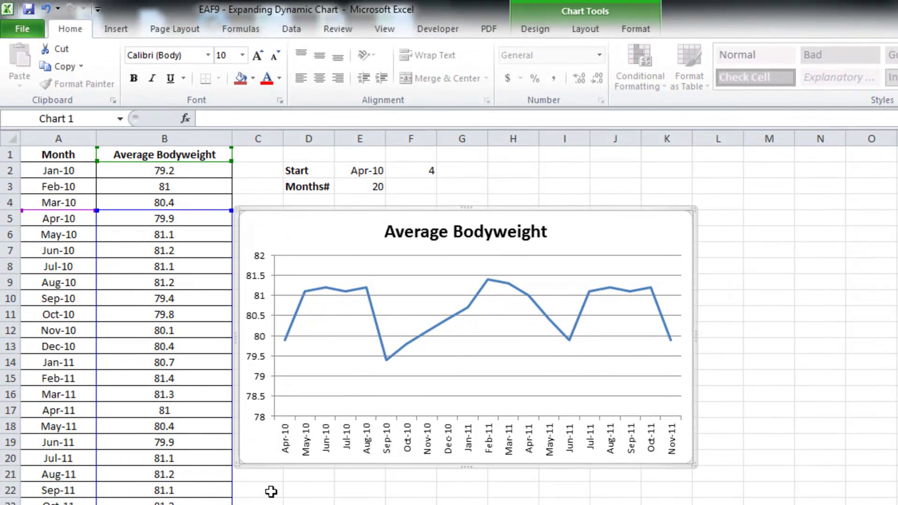
click(271, 443)
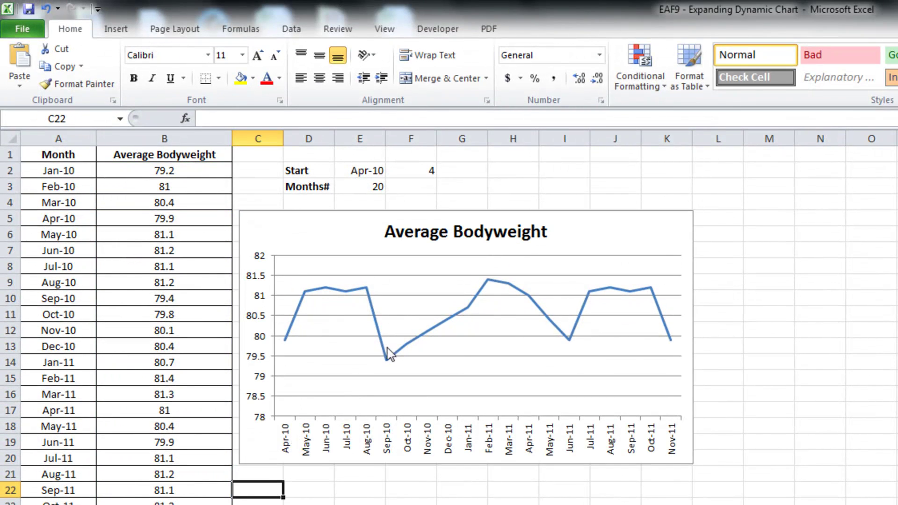
Draw a Developer spin button form control at the chart's top-right corner
click(424, 29)
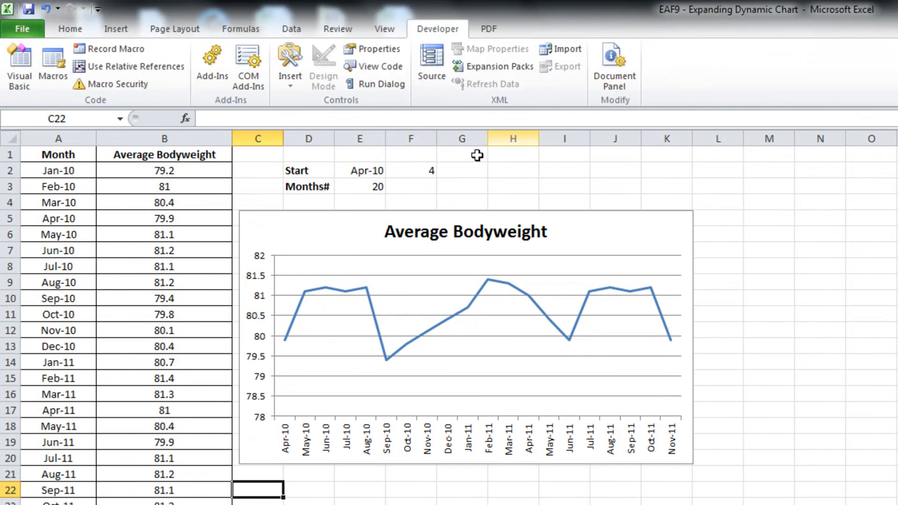
click(290, 70)
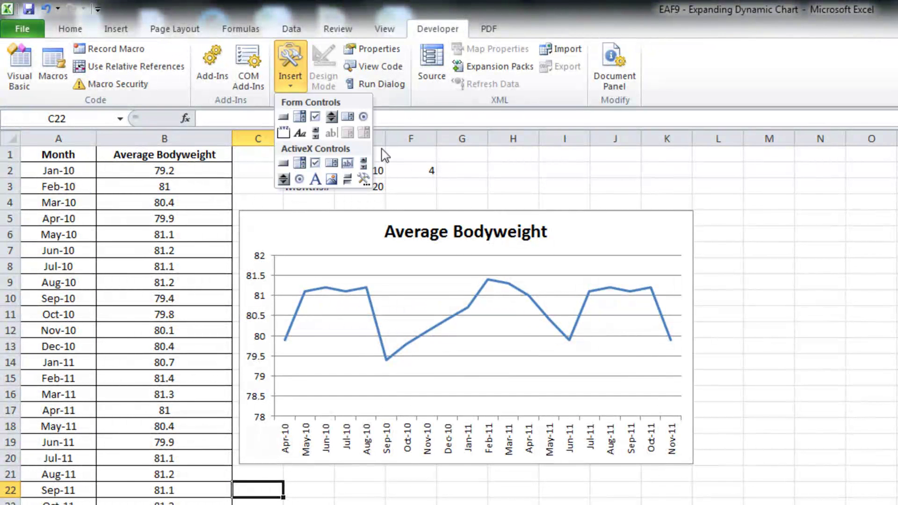
click(331, 117)
drag(626, 219, 647, 255)
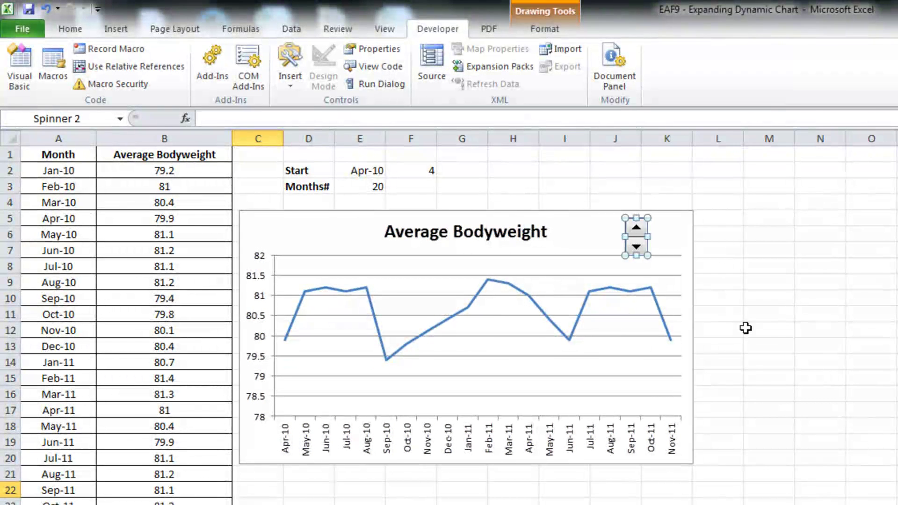
Format the spinner with current value 20, minimum 6, maximum 36, linked to E3
click(727, 361)
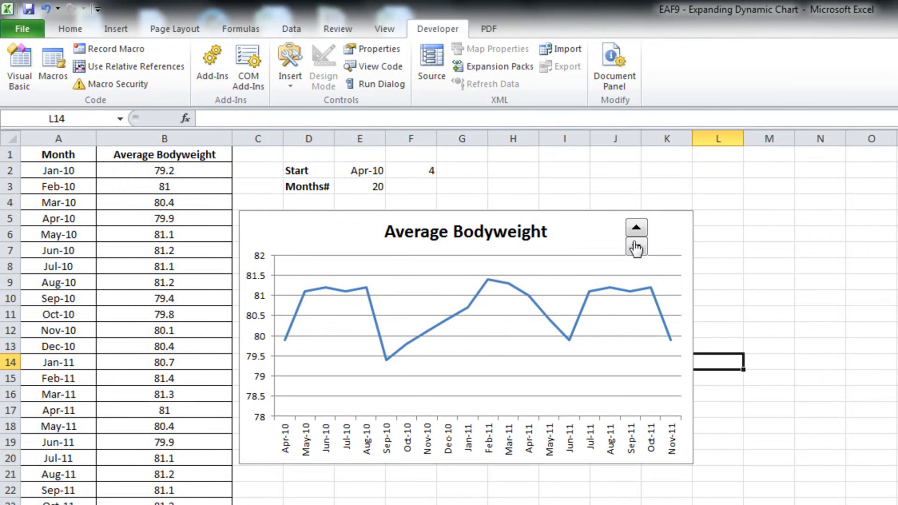
right_click(638, 241)
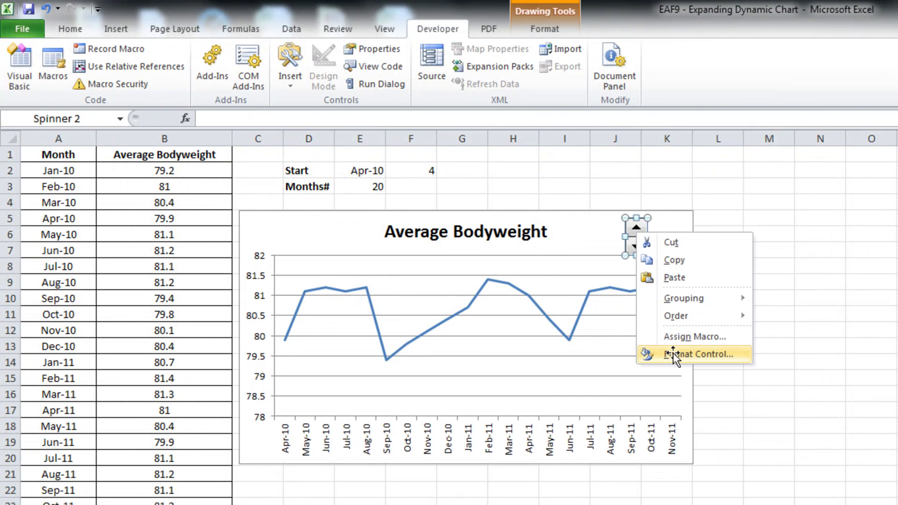
click(648, 353)
drag(356, 168, 287, 236)
double_click(279, 278)
text(20)
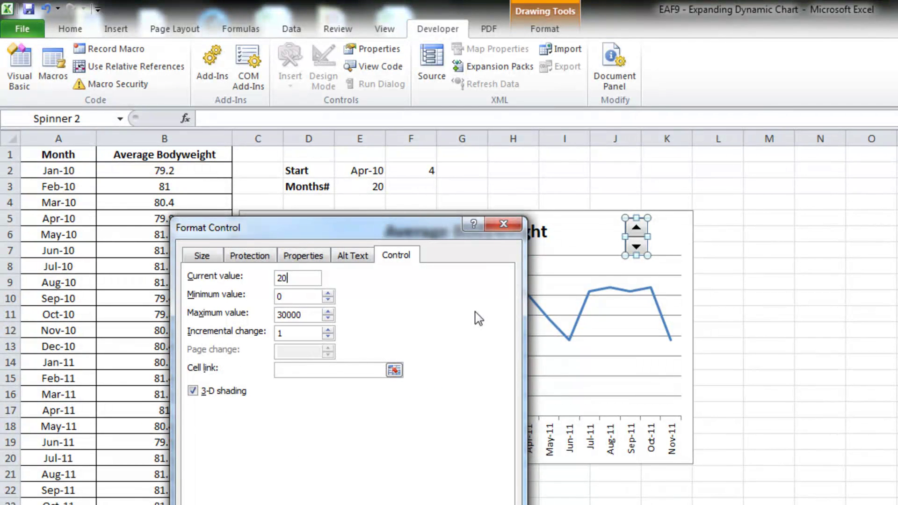
double_click(287, 297)
text(6)
double_click(287, 315)
text(136)
click(281, 369)
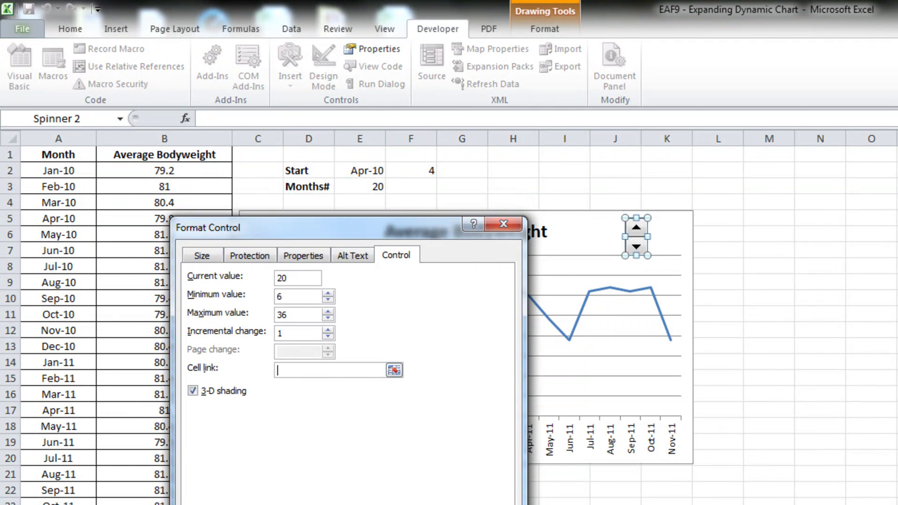
click(360, 186)
key(Return)
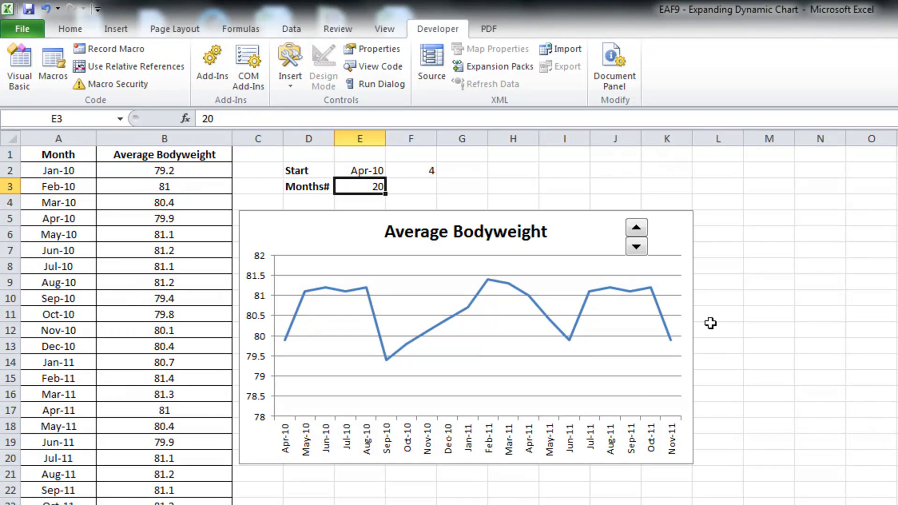
Reopen the spinner's Format Control and re-link it to cell $E$3
right_click(646, 254)
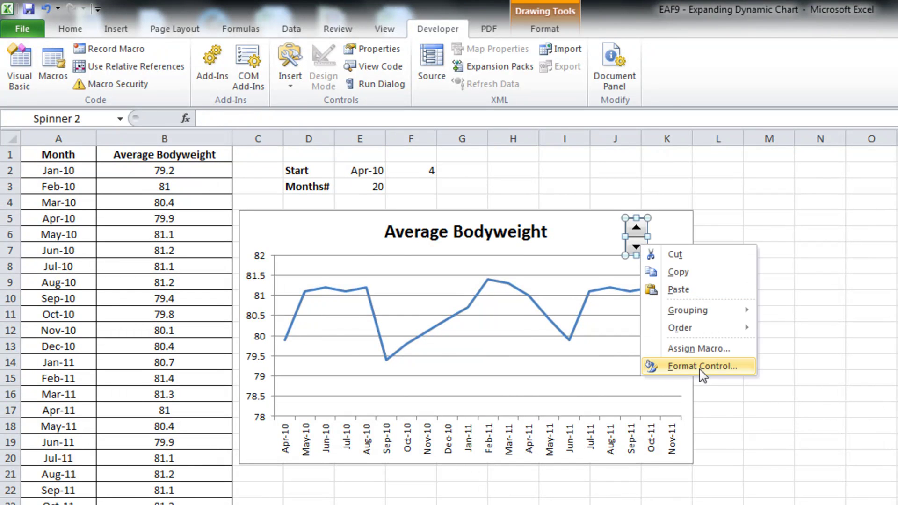
click(697, 363)
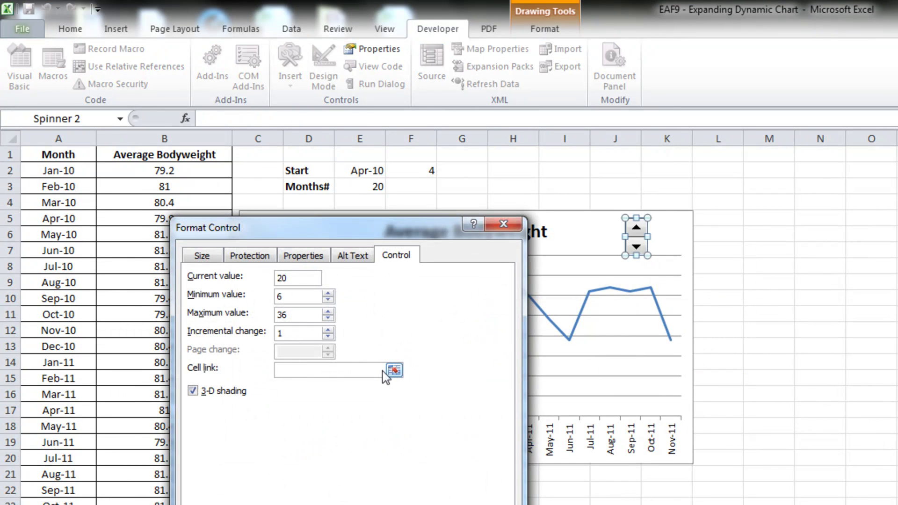
click(394, 370)
click(374, 186)
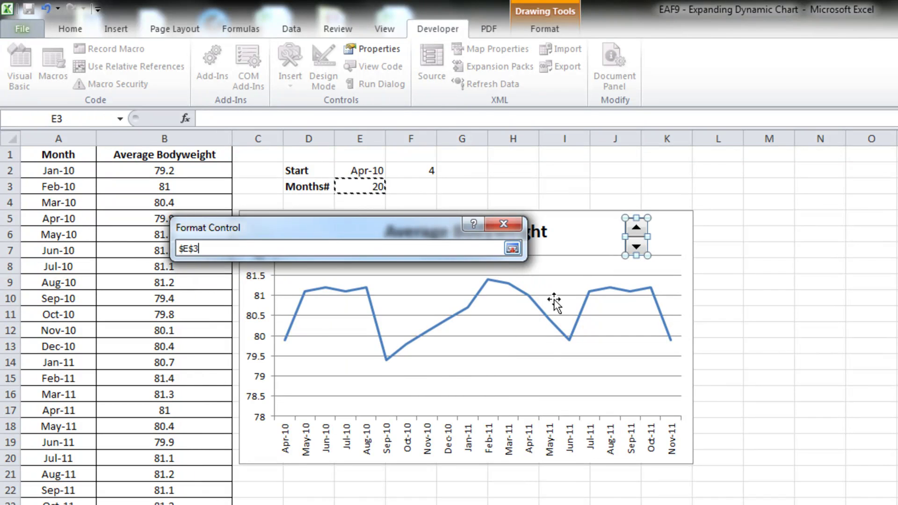
click(512, 249)
key(Return)
key(Escape)
Step the spinner up and down until Months# in E3 reads 17, charting Apr-10 to Aug-11
click(636, 229)
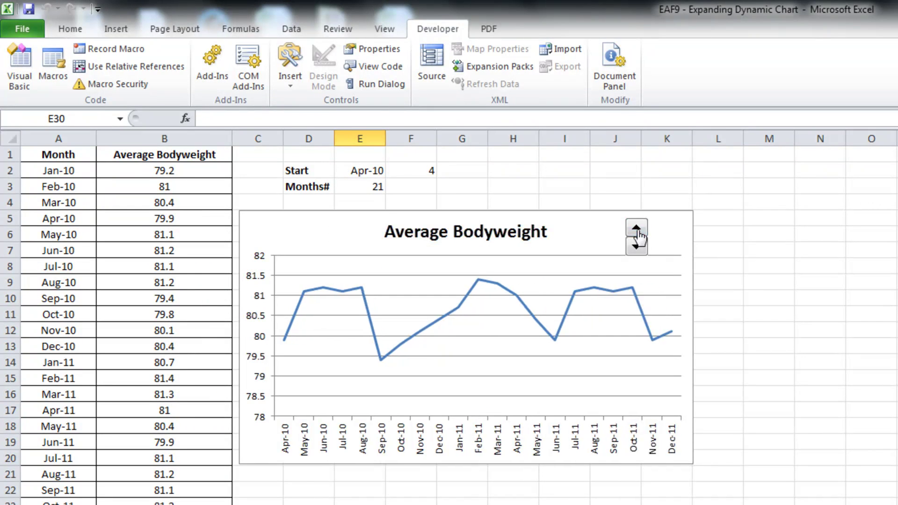
click(636, 229)
click(636, 229)
click(636, 229)
click(636, 229)
click(636, 229)
click(636, 229)
click(636, 229)
click(636, 229)
click(636, 246)
click(636, 246)
click(636, 246)
click(636, 247)
click(636, 246)
click(636, 246)
click(636, 248)
click(636, 248)
click(636, 248)
click(636, 248)
click(636, 248)
click(636, 248)
click(636, 248)
click(636, 247)
click(636, 247)
click(636, 247)
click(636, 247)
click(636, 247)
click(636, 247)
click(639, 231)
click(637, 229)
click(638, 229)
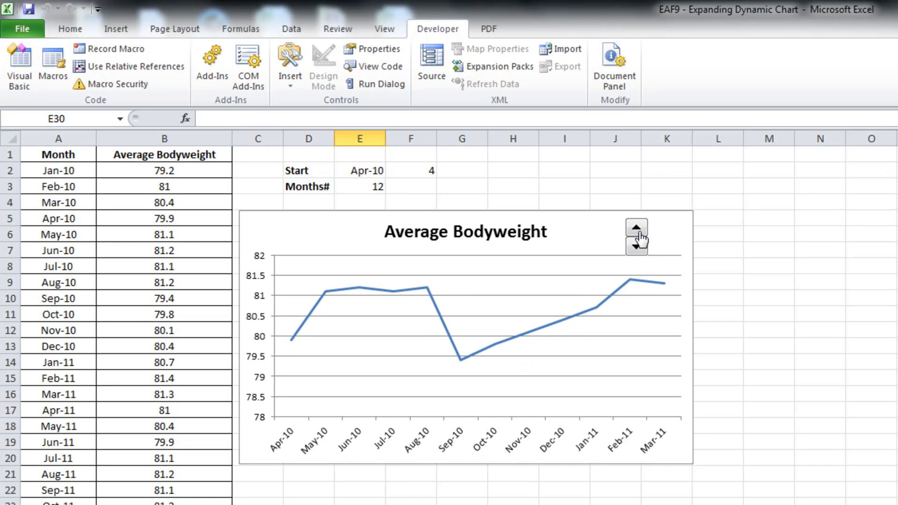
click(637, 229)
click(638, 229)
click(638, 229)
click(637, 229)
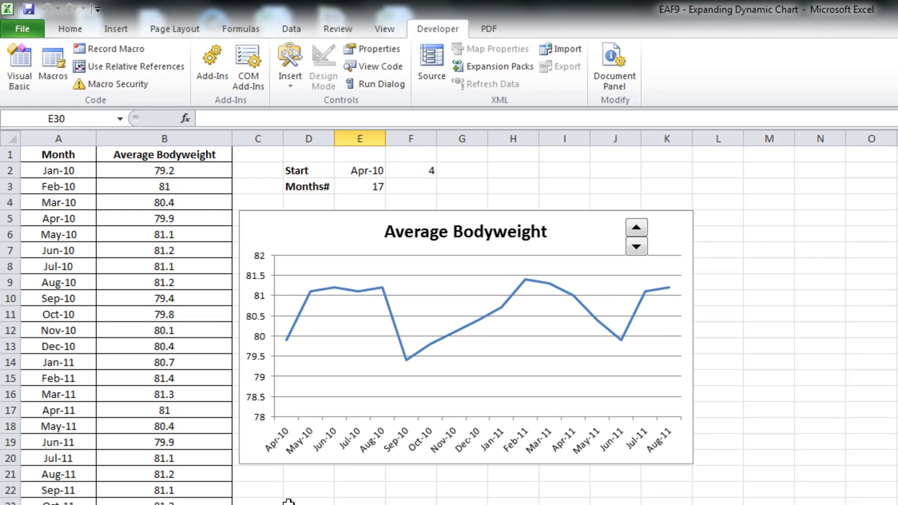
click(288, 501)
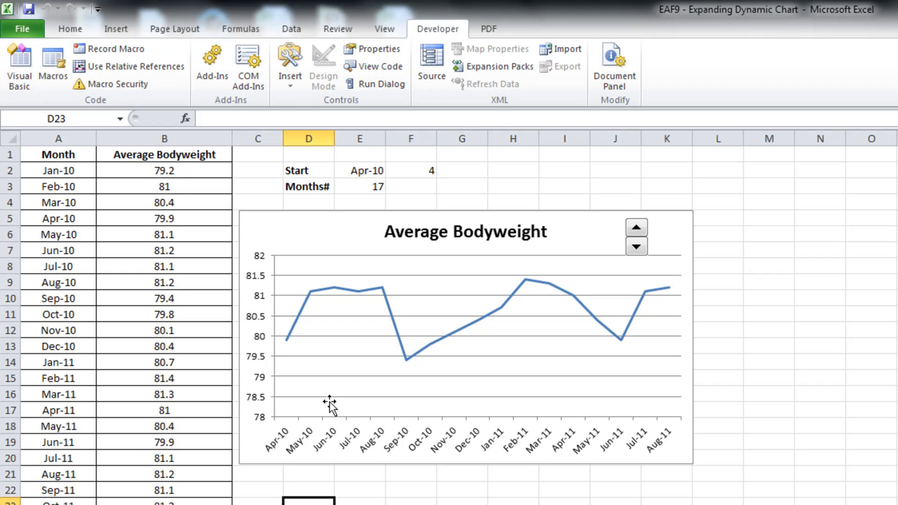
Select A2:B37 and start a formula-based conditional formatting rule beginning with =and(
drag(71, 170, 183, 504)
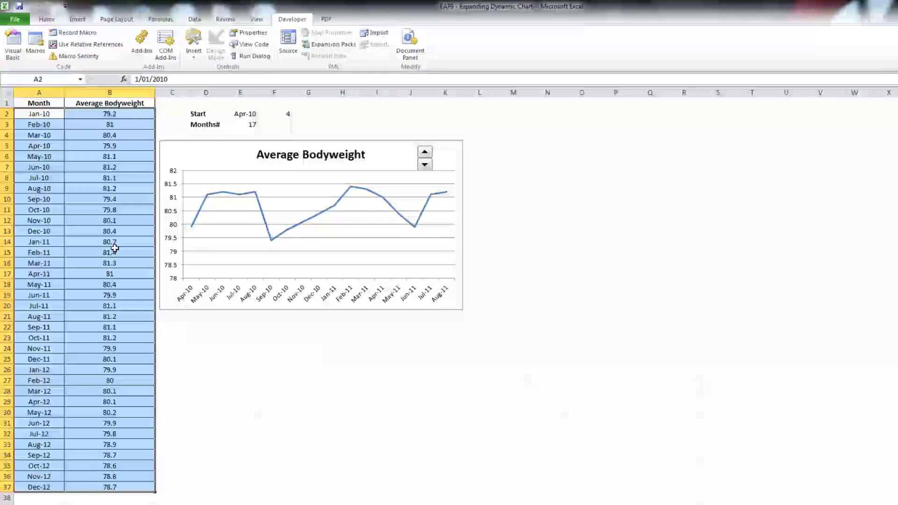
click(42, 20)
click(427, 47)
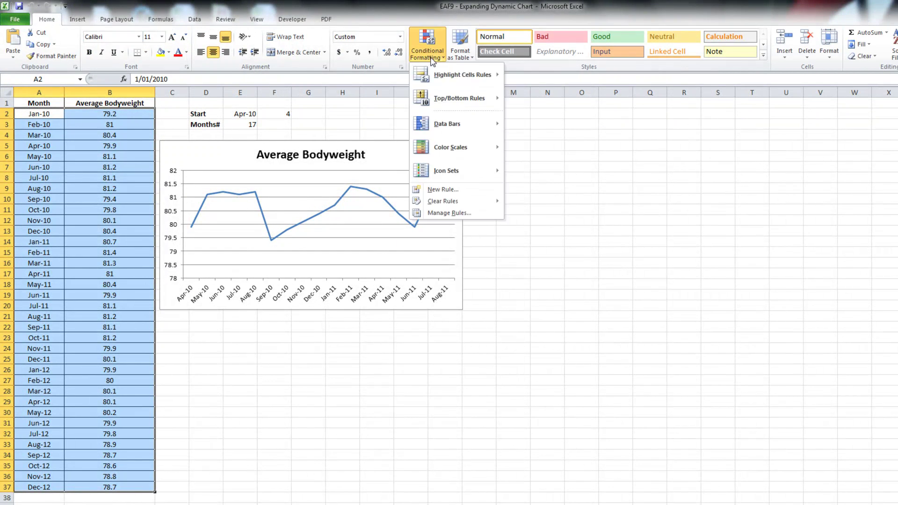
click(439, 189)
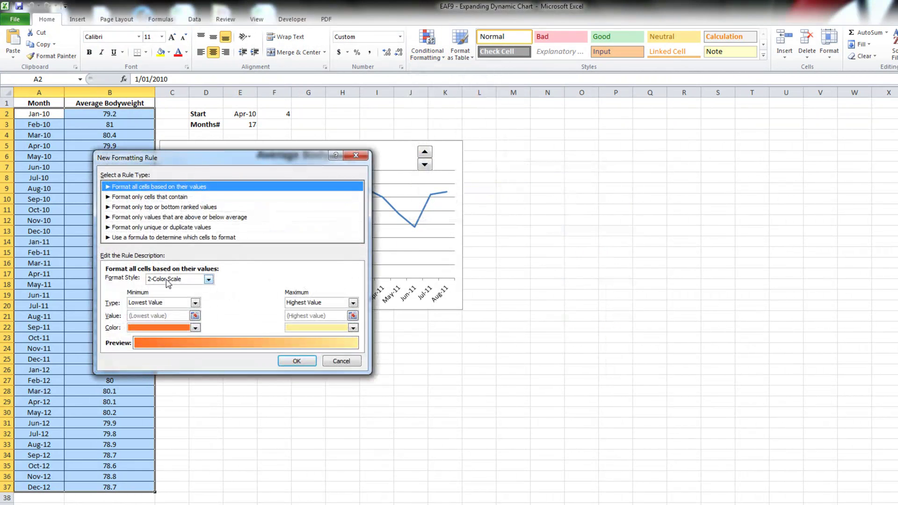
click(134, 237)
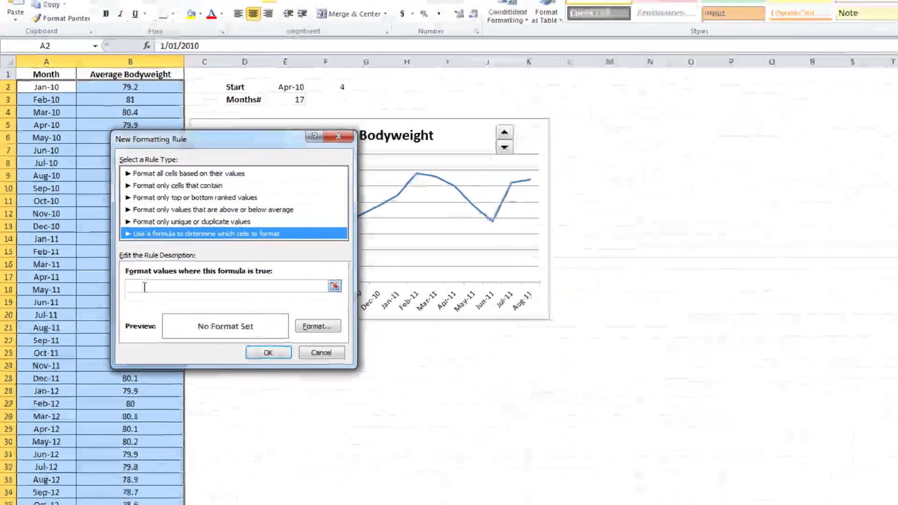
click(145, 287)
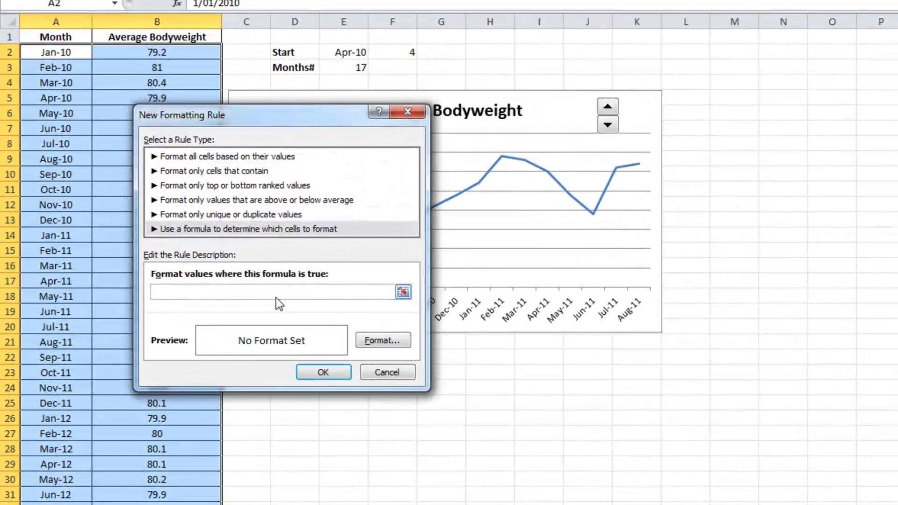
text(=and()
Complete the rule formula as =and(row($A2)>$F$2,row($A2)<($F$2+$E$3))
text(row($A2))
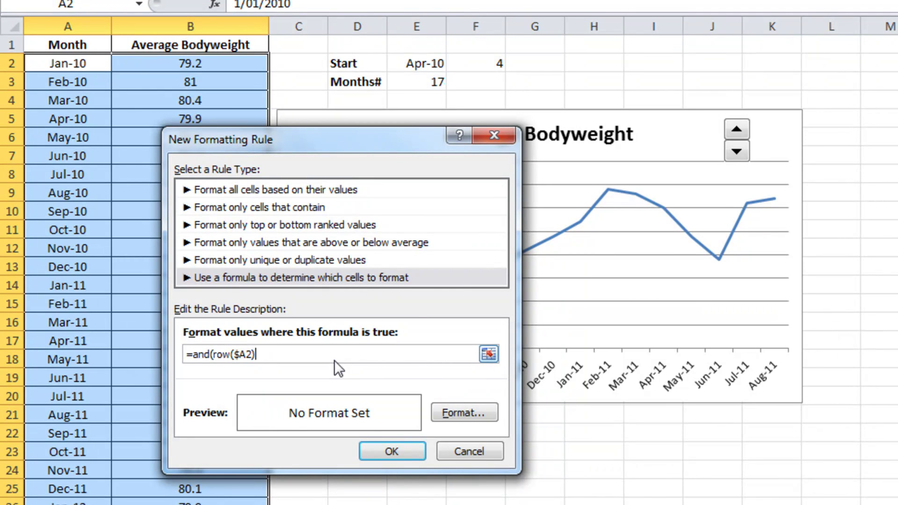
text(>F)
key(BackSpace)
text($F$2)
text(,)
text(row(A$2)<()
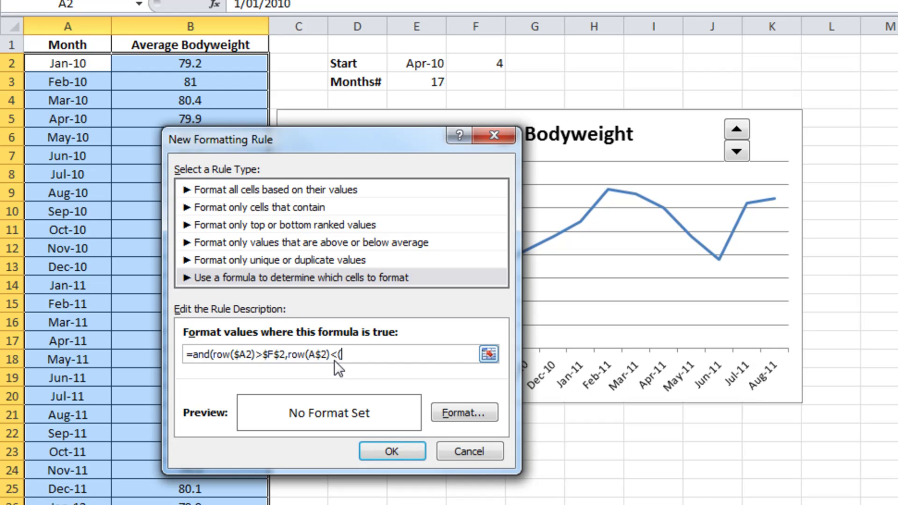
click(486, 62)
text(+)
click(434, 83)
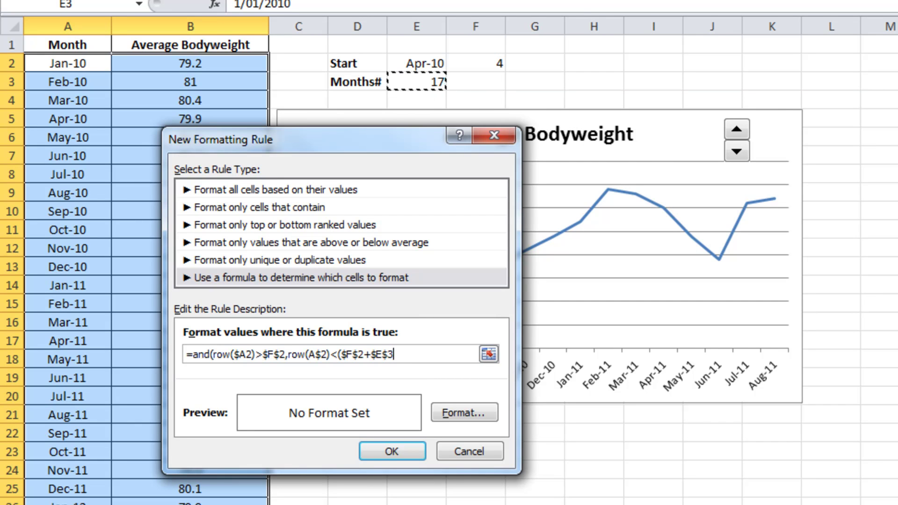
text())
Give the rule an orange fill and confirm the new highlighting rule
click(444, 414)
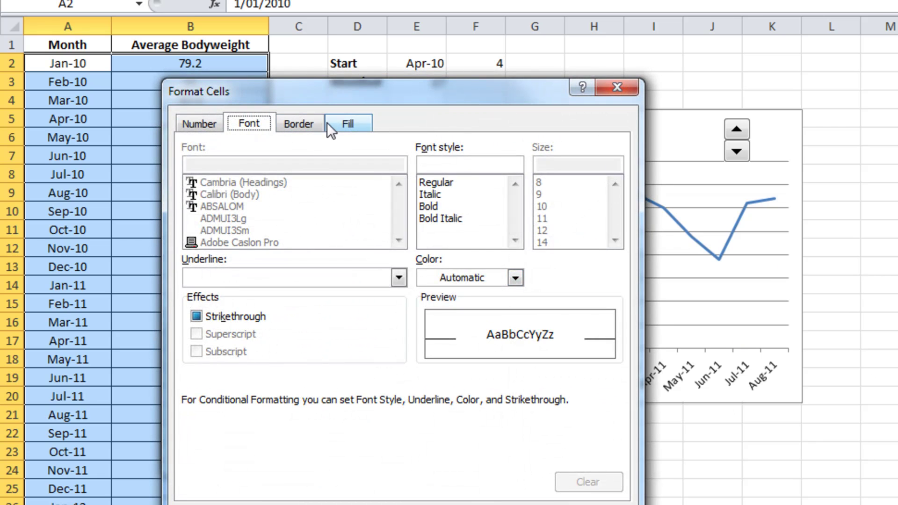
click(332, 124)
click(233, 305)
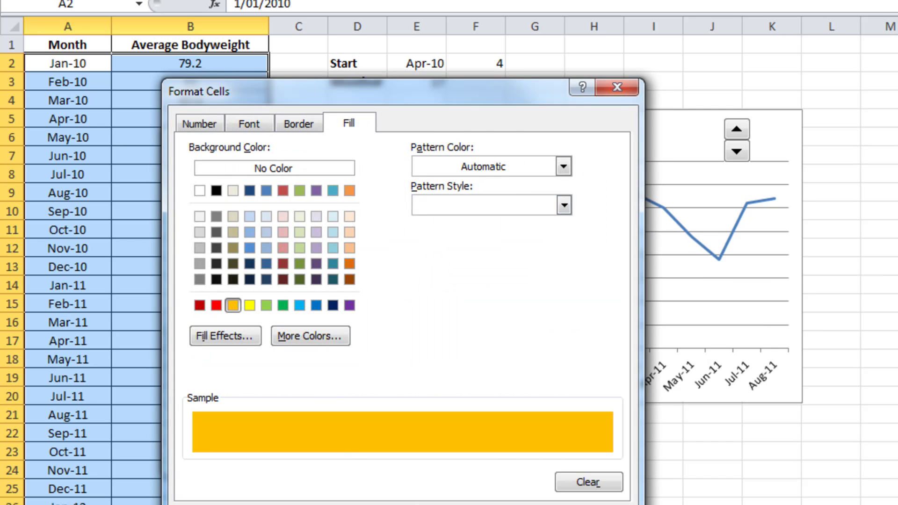
key(Return)
click(403, 453)
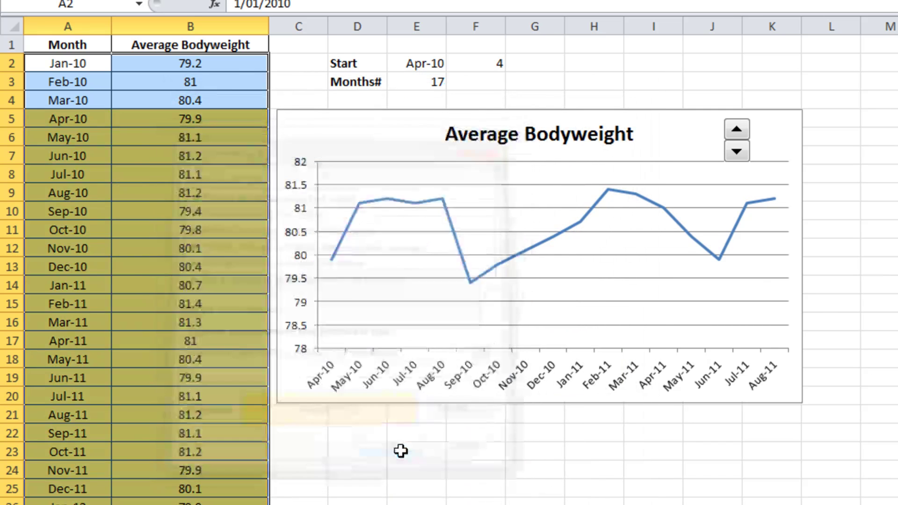
click(424, 490)
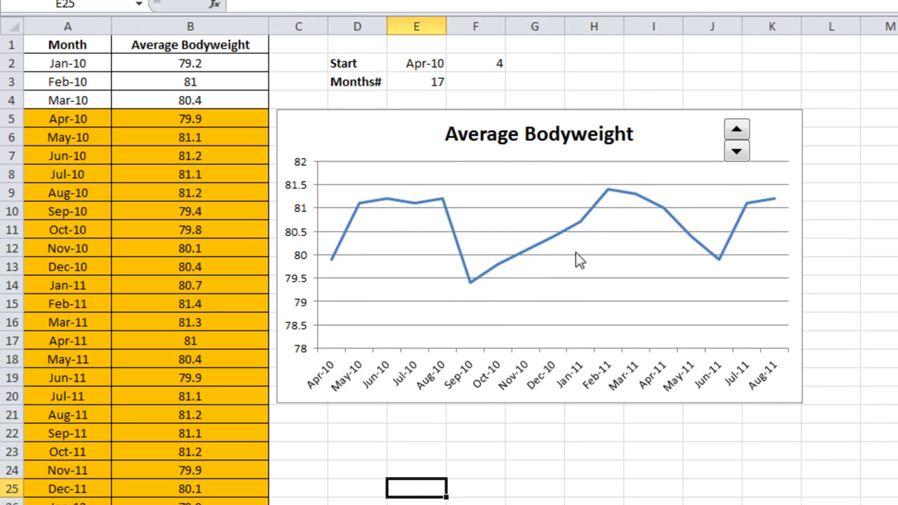
Set Months# to 19 with the spinner and reselect the month and bodyweight rows
click(738, 158)
click(738, 159)
click(737, 159)
click(738, 159)
click(742, 133)
click(740, 133)
click(739, 133)
click(739, 133)
click(739, 134)
click(739, 134)
drag(70, 66, 187, 504)
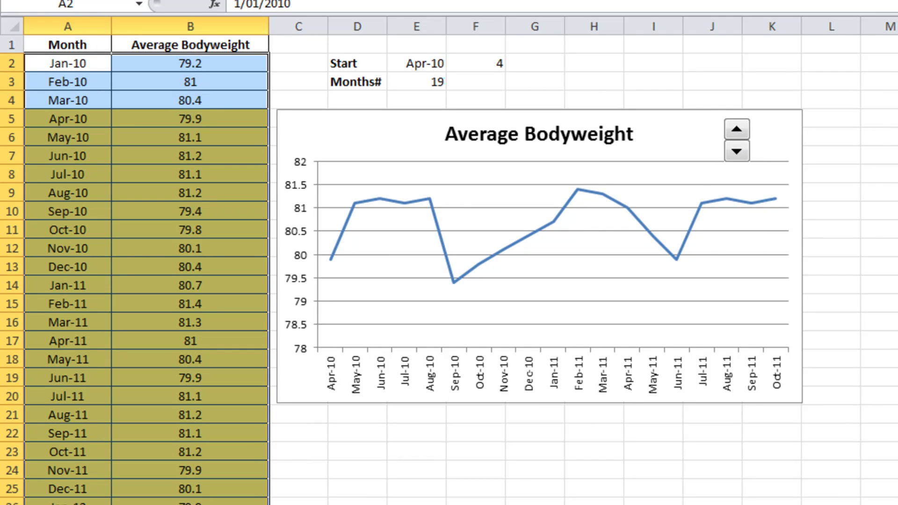
In Manage Rules, delete the duplicate rule and add +1 to the remaining rule's formula
click(729, 1)
click(756, 243)
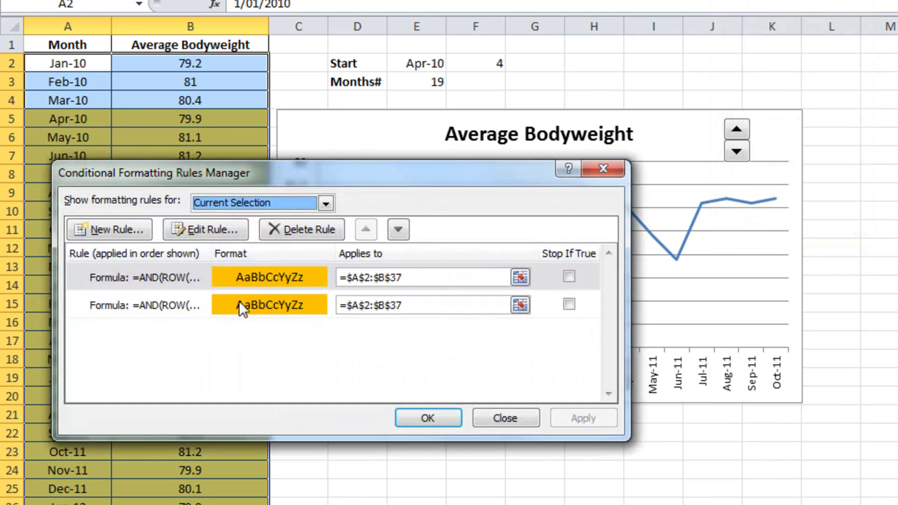
click(158, 304)
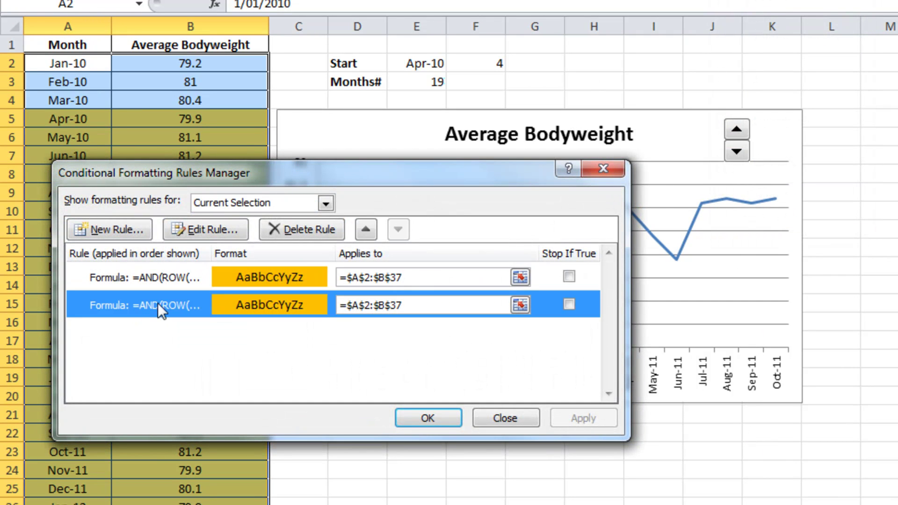
click(305, 236)
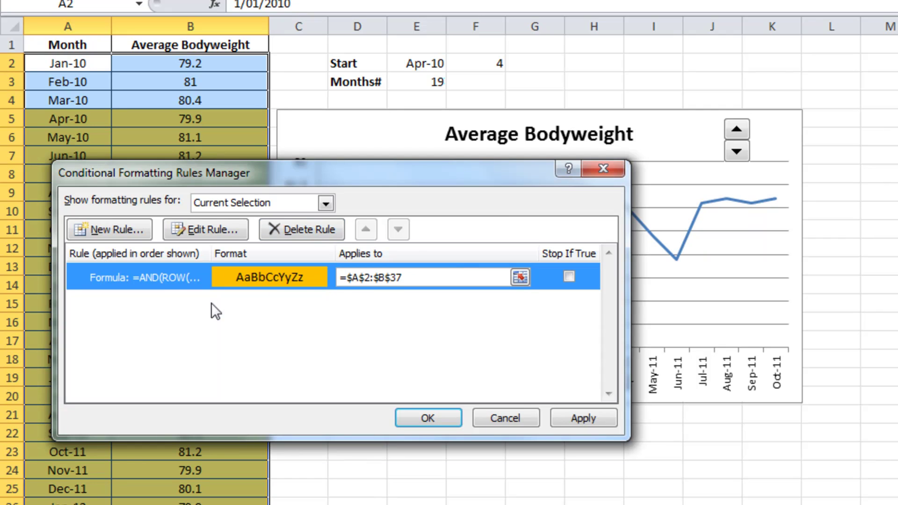
click(203, 229)
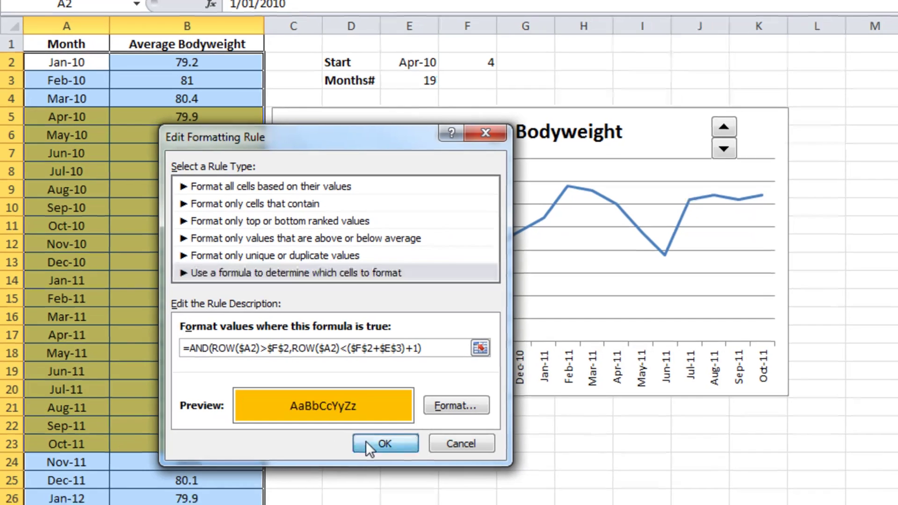
click(395, 452)
click(392, 290)
click(294, 288)
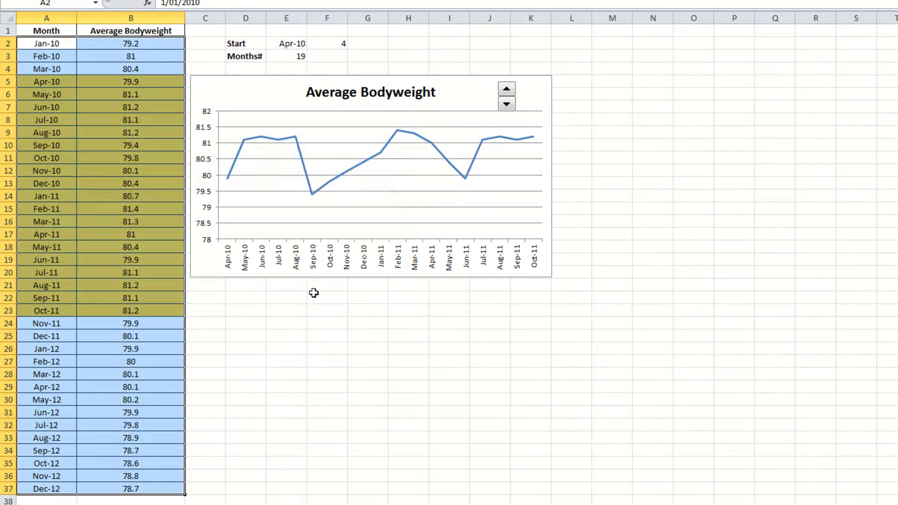
Nudge the month count up and down with the chart's spinner
click(655, 105)
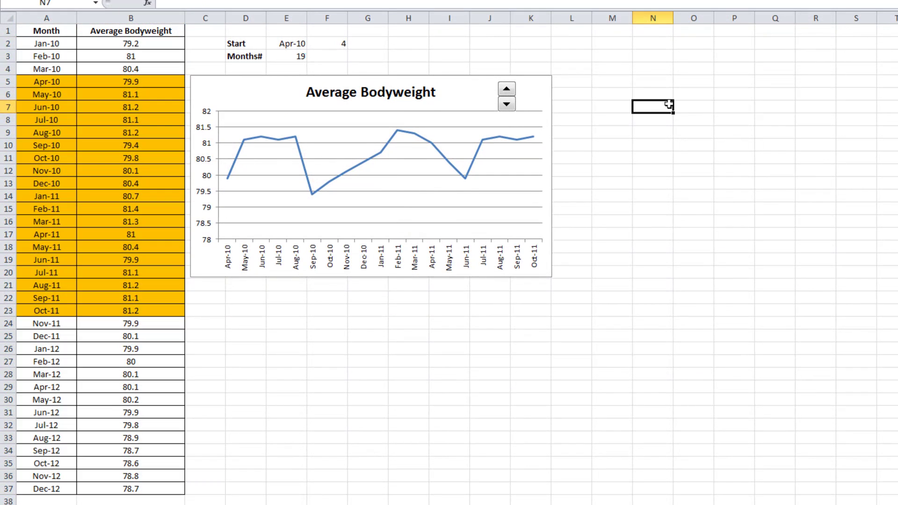
click(506, 90)
click(506, 90)
click(506, 90)
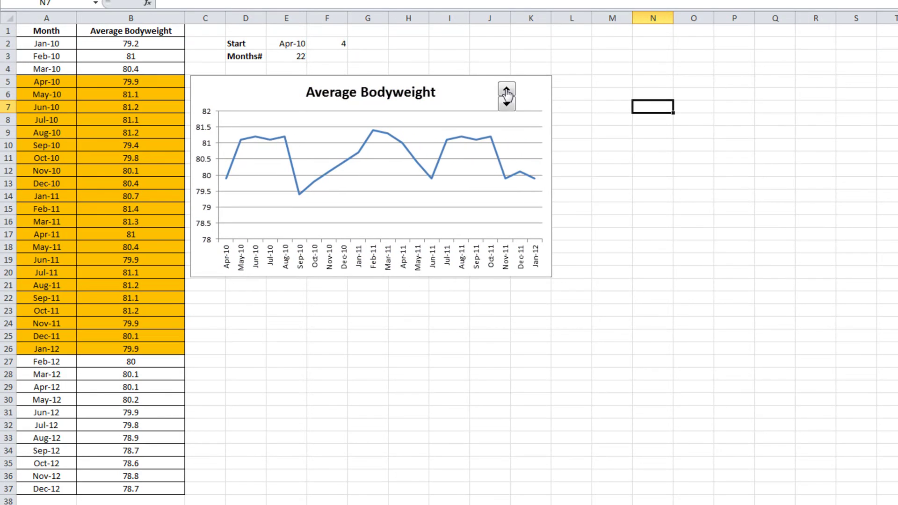
click(506, 89)
click(507, 90)
click(506, 90)
click(506, 90)
click(506, 90)
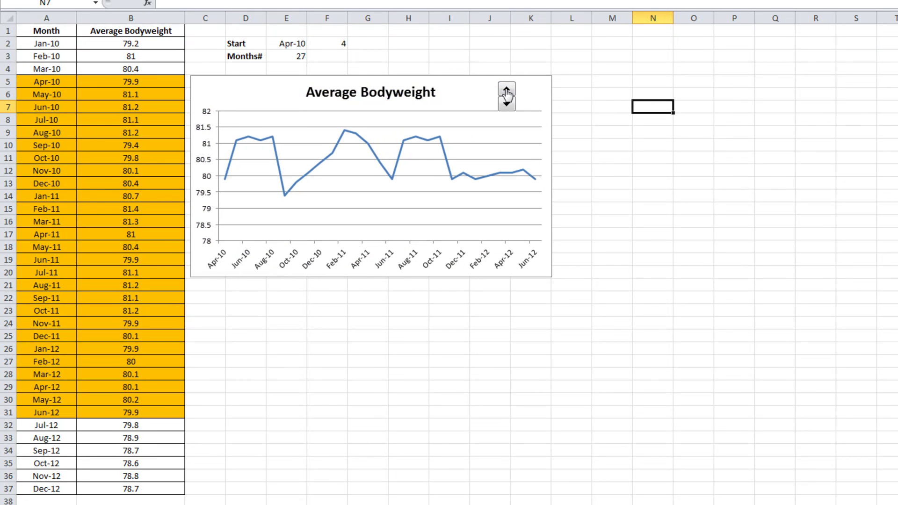
click(506, 90)
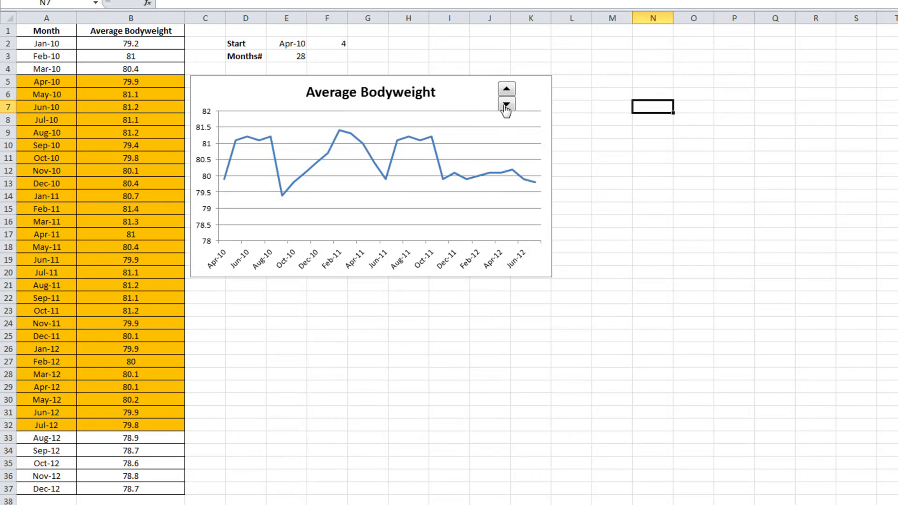
click(506, 104)
click(506, 104)
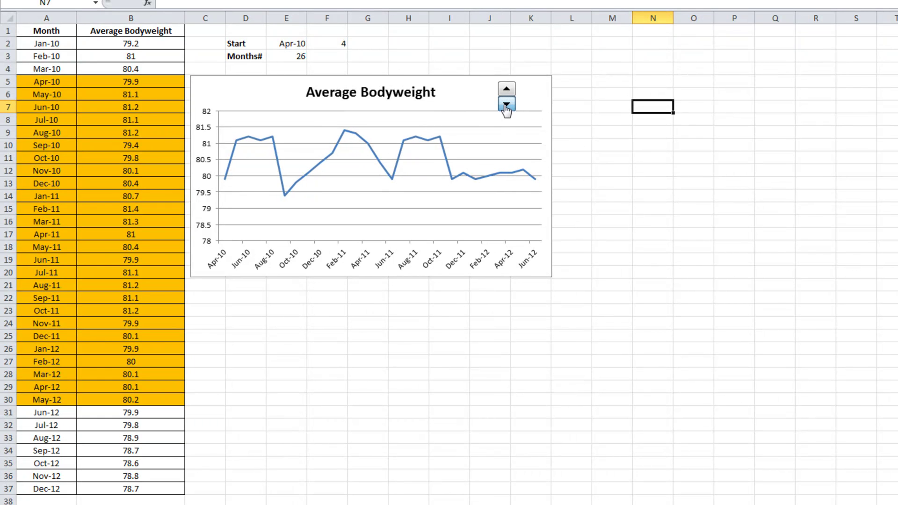
click(507, 104)
click(506, 104)
click(506, 103)
click(506, 104)
click(507, 104)
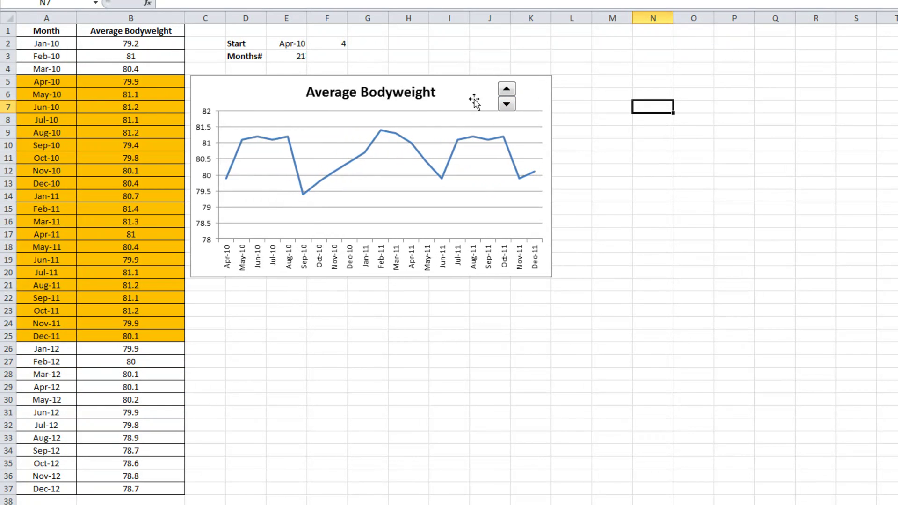
Choose Oct-10 as the start month from E2's dropdown list
click(292, 43)
click(312, 43)
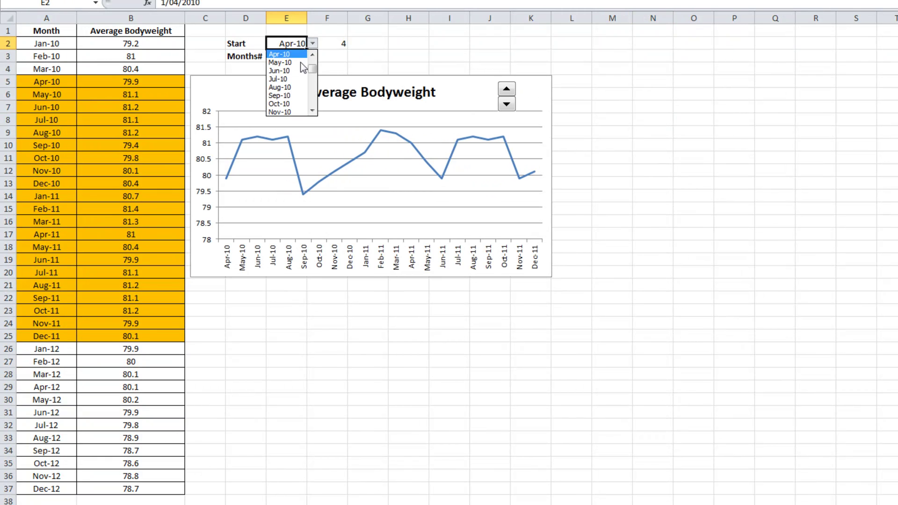
click(280, 87)
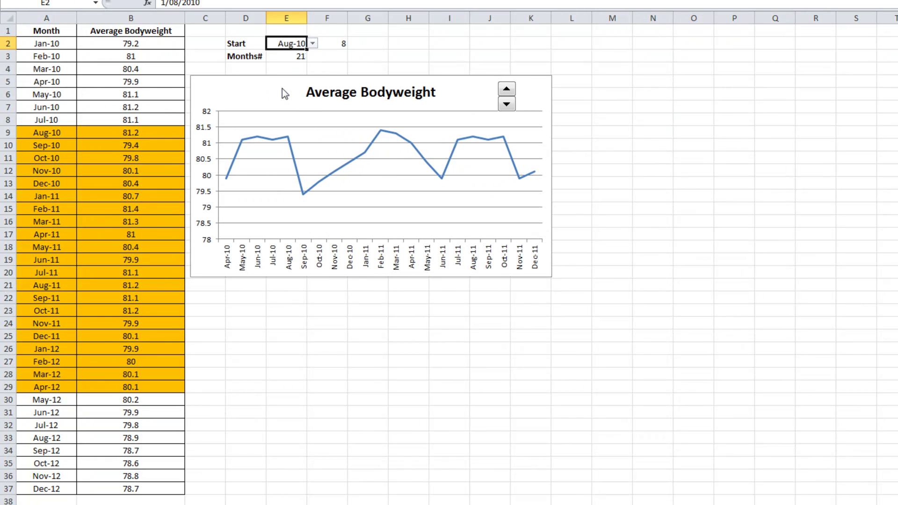
click(216, 298)
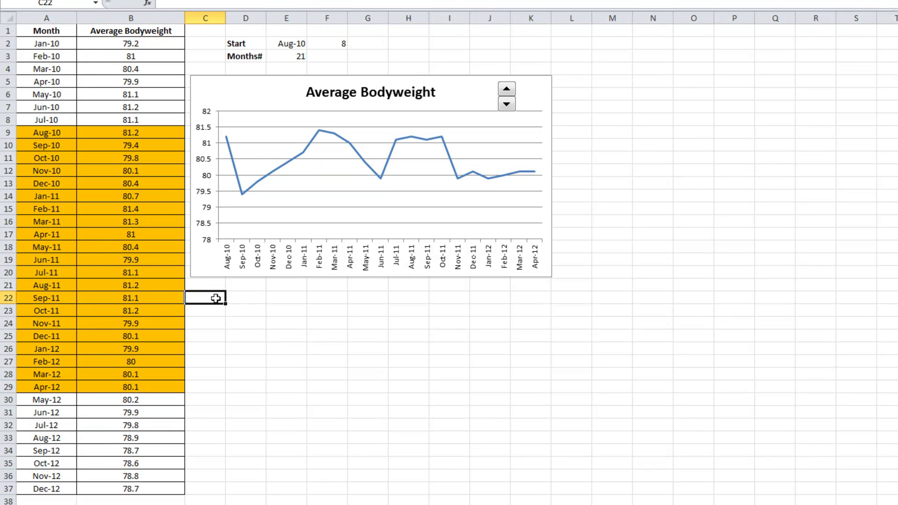
click(292, 44)
click(313, 43)
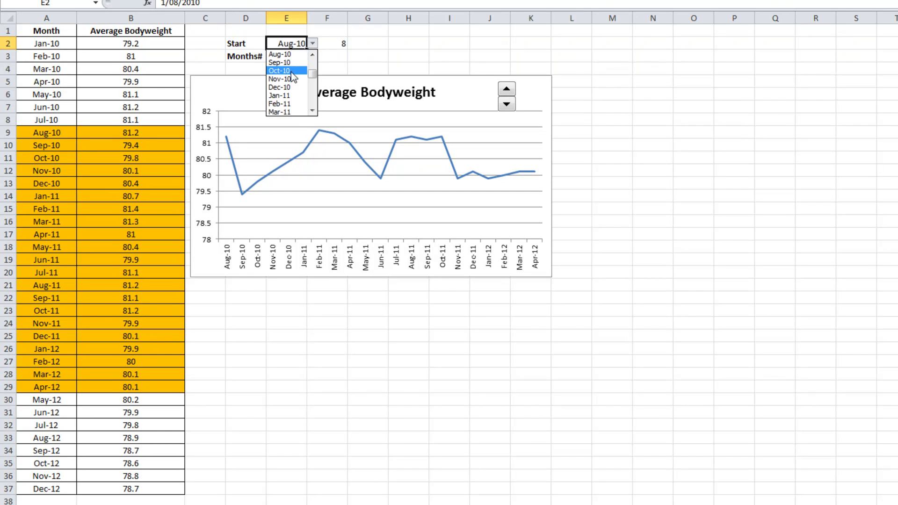
click(290, 71)
Raise Months# to 27 so the chart runs Oct-10 through Dec-12
click(506, 89)
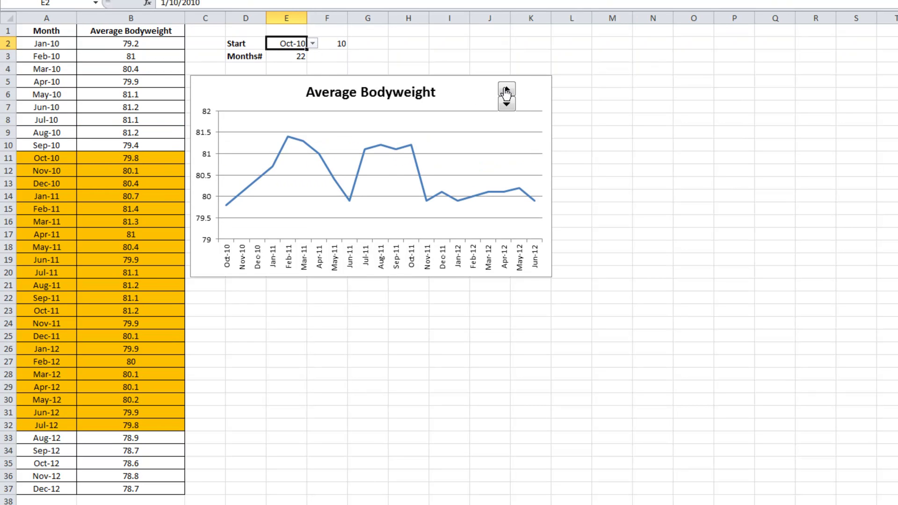
click(506, 88)
click(507, 89)
click(507, 89)
click(507, 88)
click(506, 88)
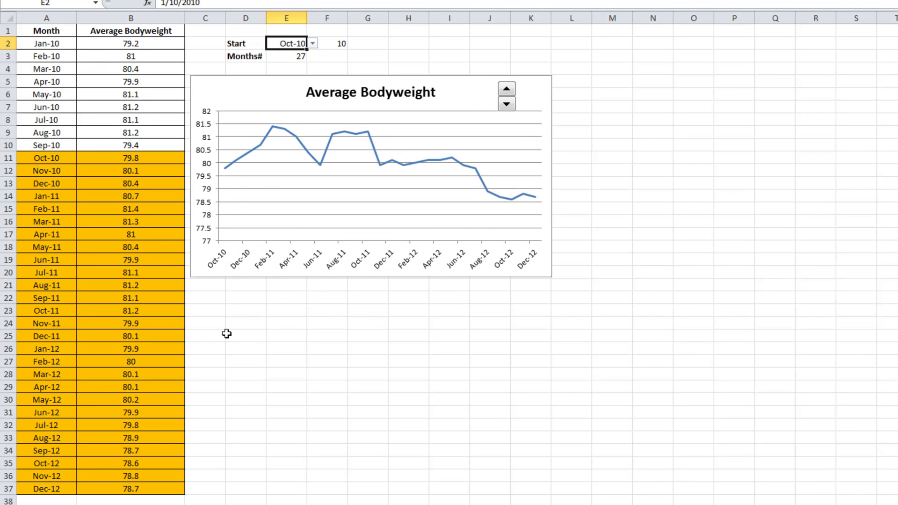
click(226, 312)
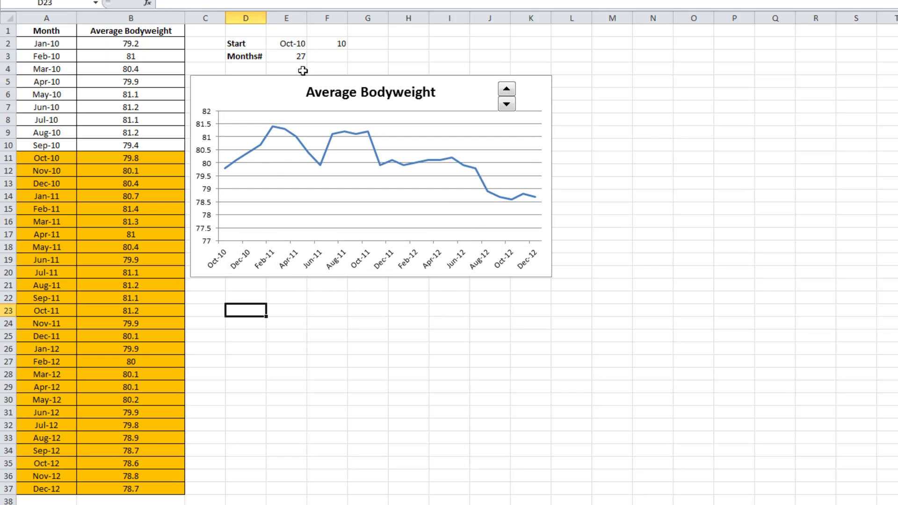
Label cell D4 'Title'
click(247, 67)
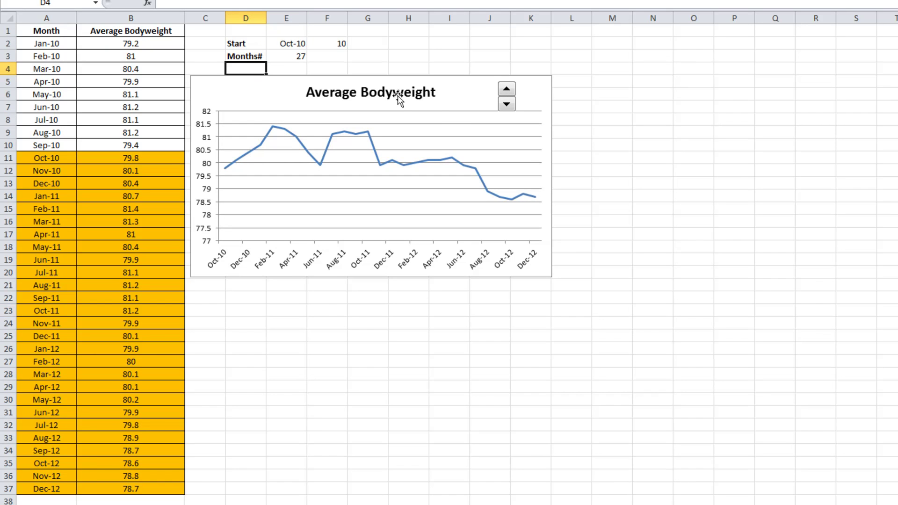
text(Title)
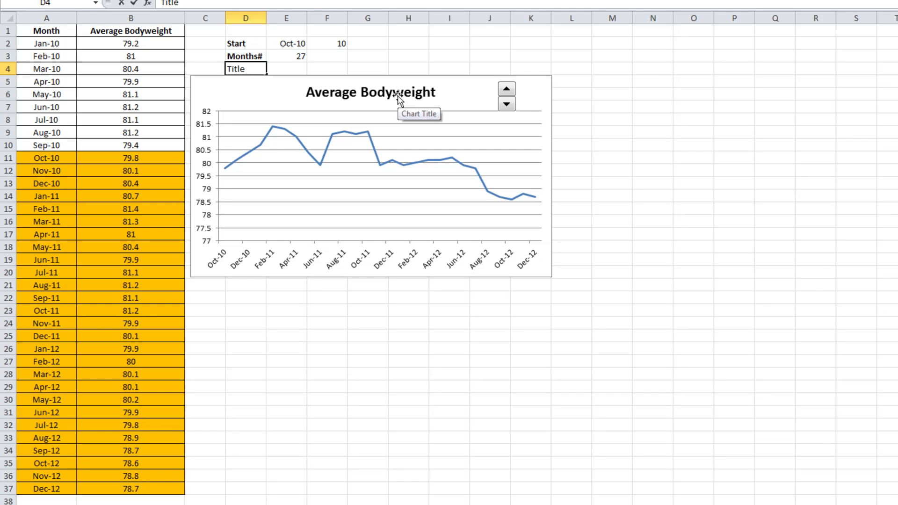
key(Tab)
Enter a formula in E4 joining 'Average Bodyweight For', E3's month count and 'Months'
text(="Avewra)
key(BackSpace)
key(BackSpace)
key(BackSpace)
text(rage Bodyweight)
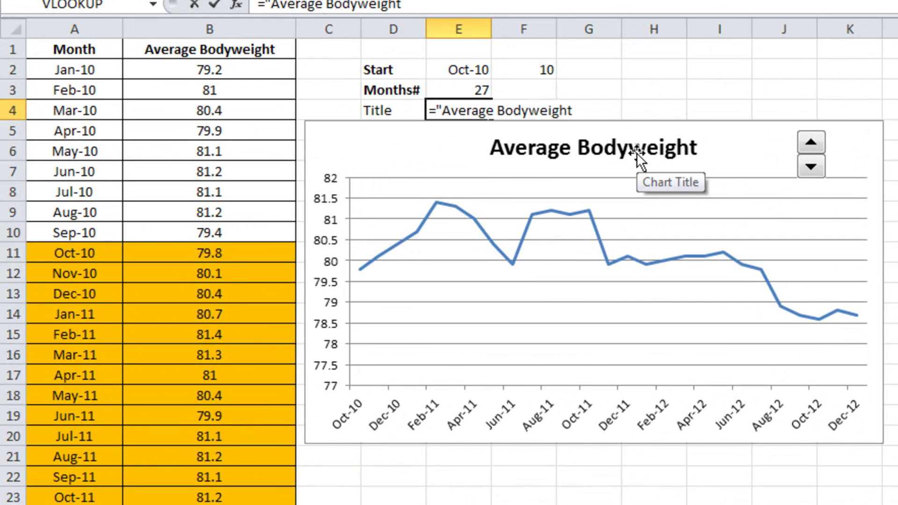
text(" &)
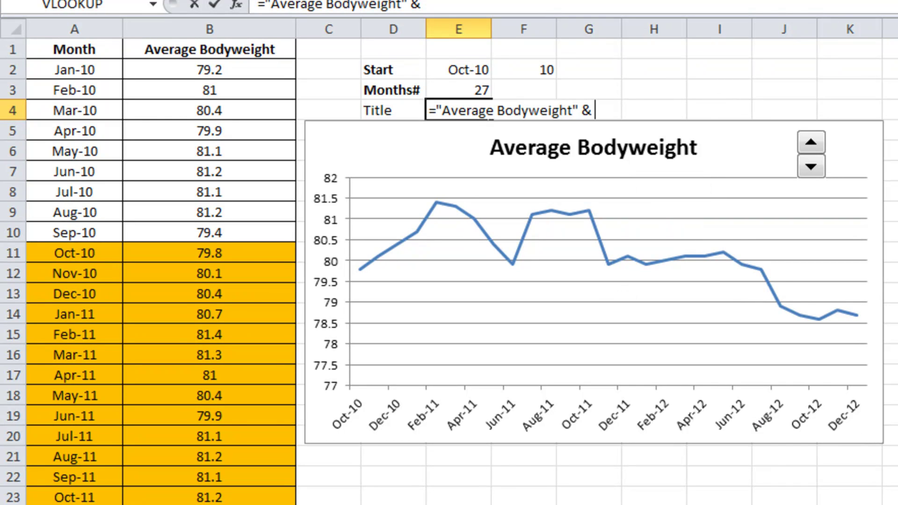
key(BackSpace)
key(BackSpace)
key(BackSpace)
text(For" &)
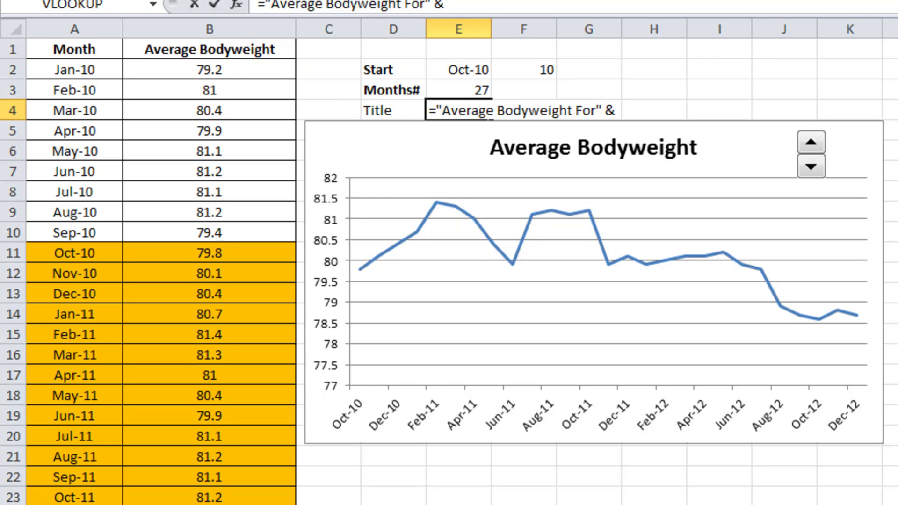
click(464, 89)
text(& ")
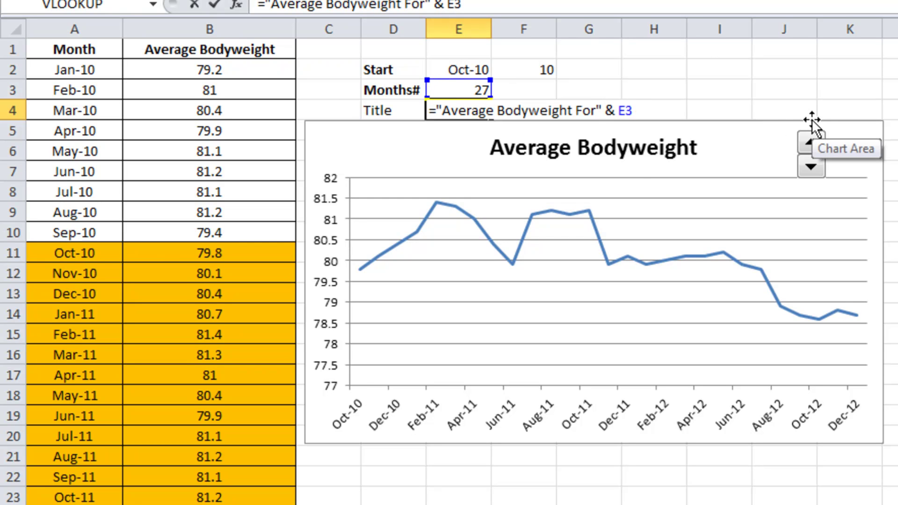
text(Month)
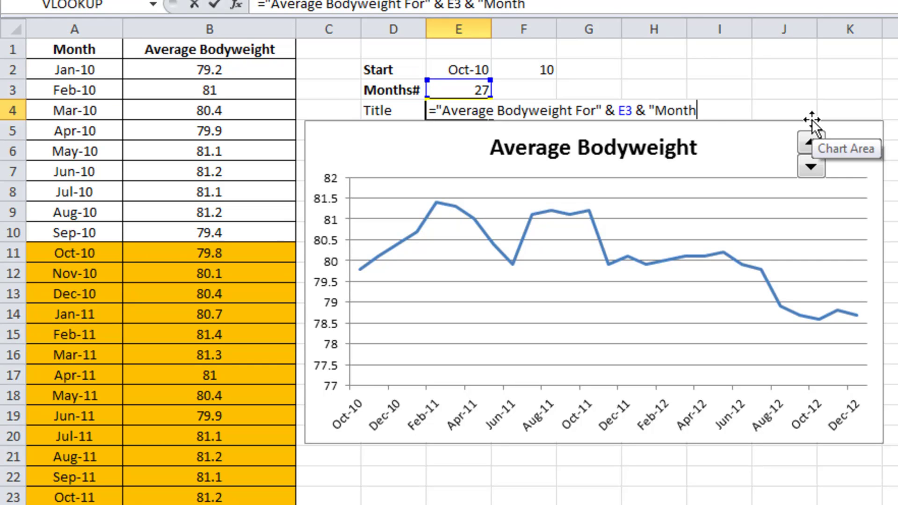
text(s")
key(Return)
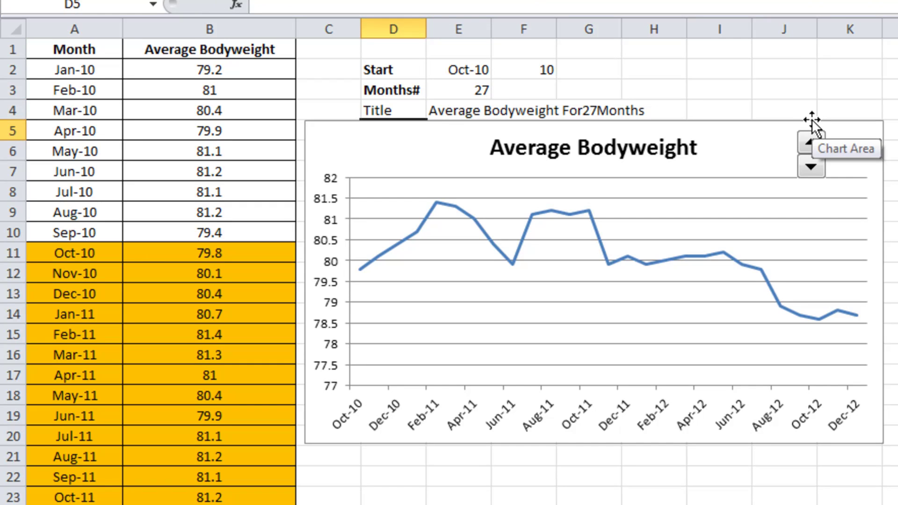
Edit E4's title formula to add a space before Months
click(456, 110)
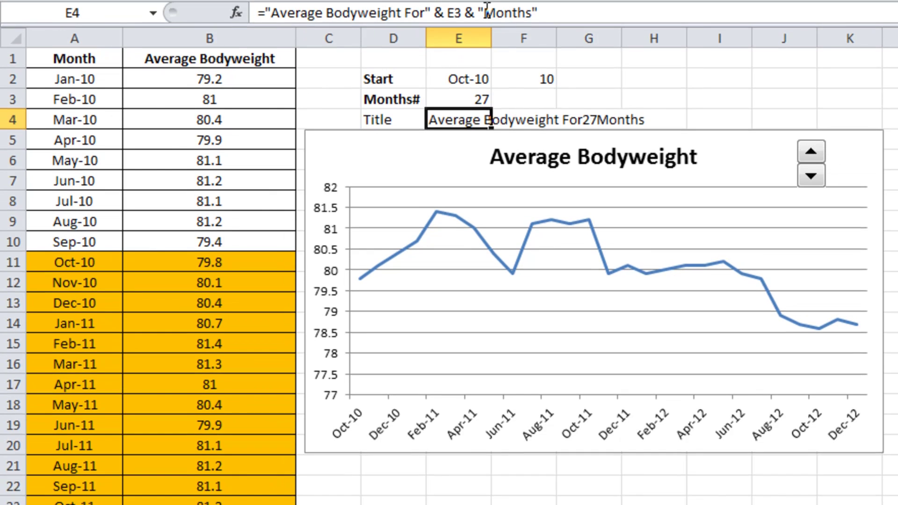
click(484, 5)
key(Return)
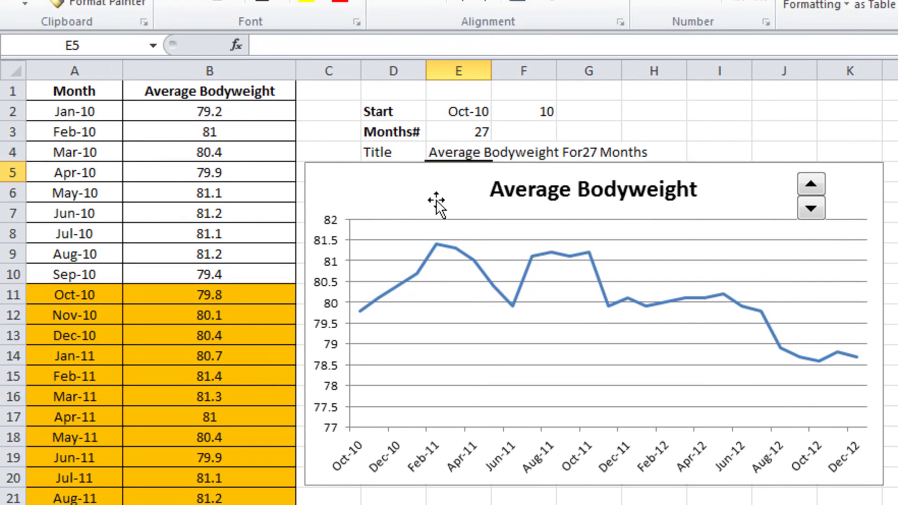
Link the chart title to cell E4 with the formula =E4
click(517, 192)
click(278, 45)
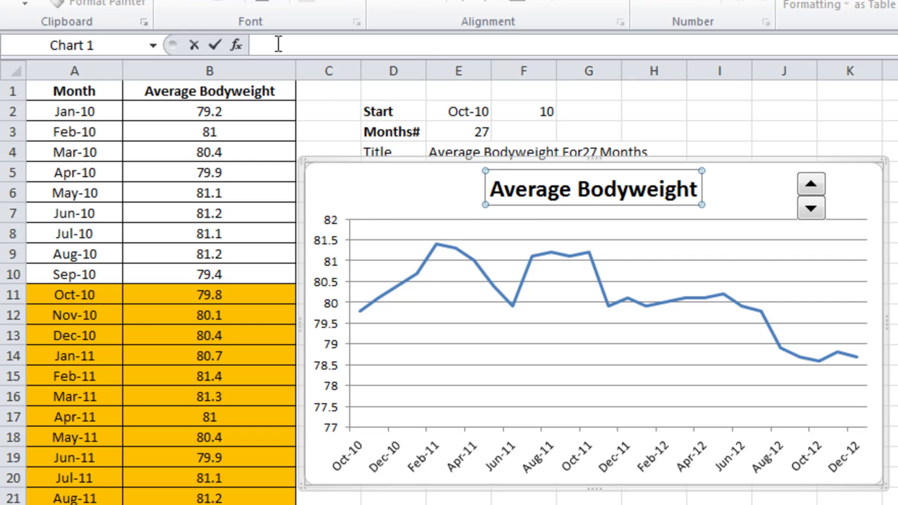
text(=)
click(450, 152)
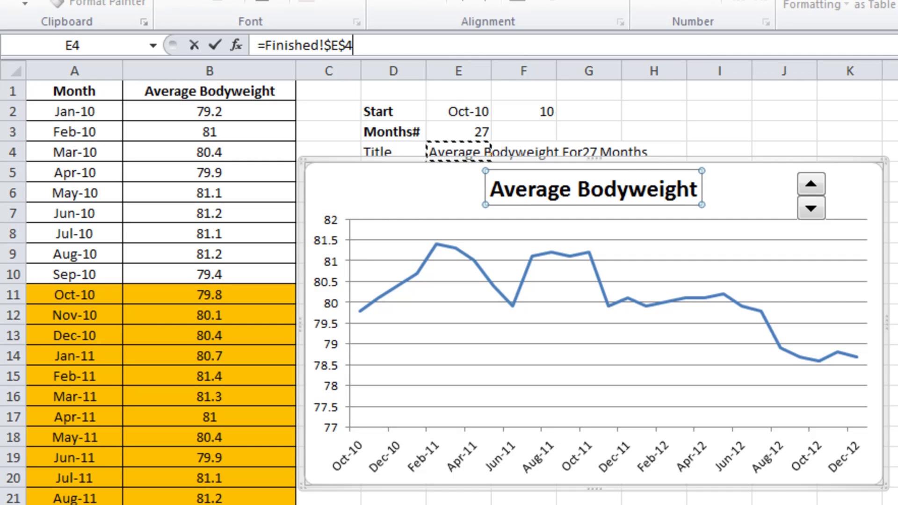
key(Return)
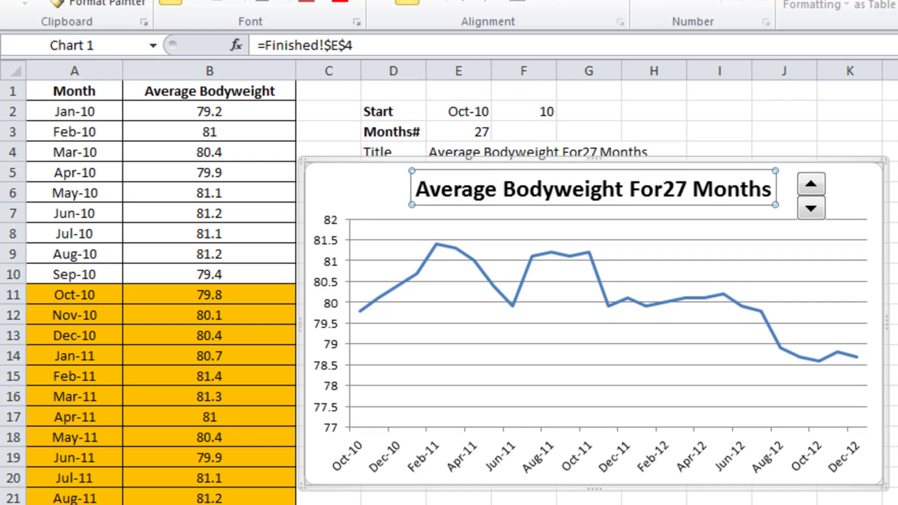
Add a space after 'For' in the E4 title formula
key(Escape)
click(463, 154)
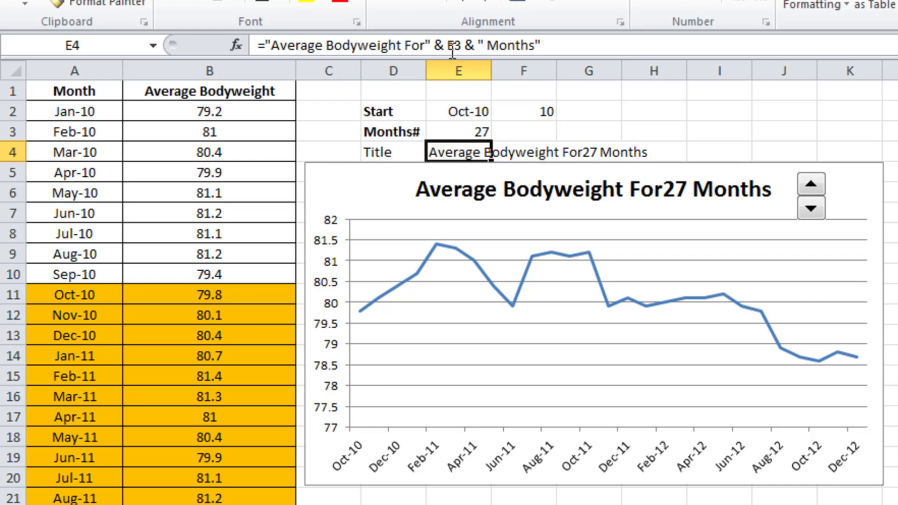
click(427, 42)
key(Return)
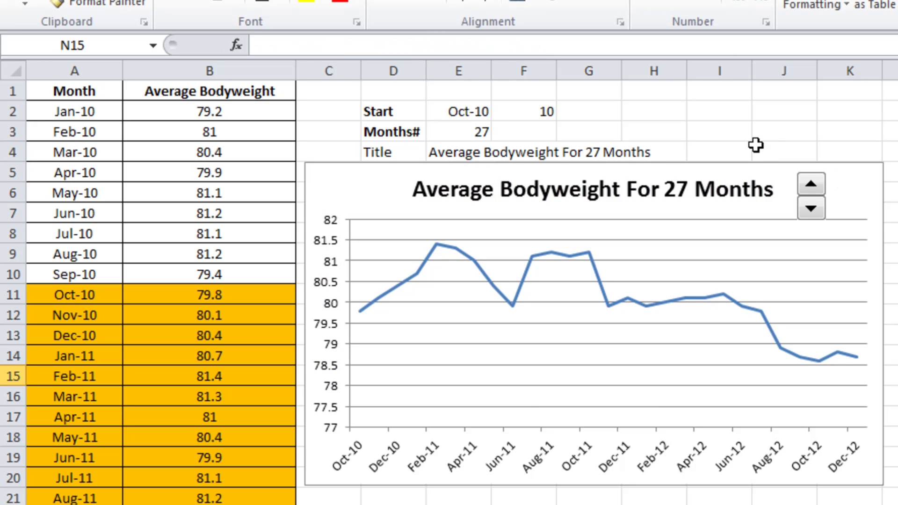
Test the spinner by lowering the month count, then raising it back to 24
click(810, 209)
click(810, 209)
click(811, 209)
click(811, 210)
click(811, 210)
click(810, 210)
click(810, 210)
click(810, 211)
click(810, 210)
click(810, 210)
click(810, 210)
click(810, 184)
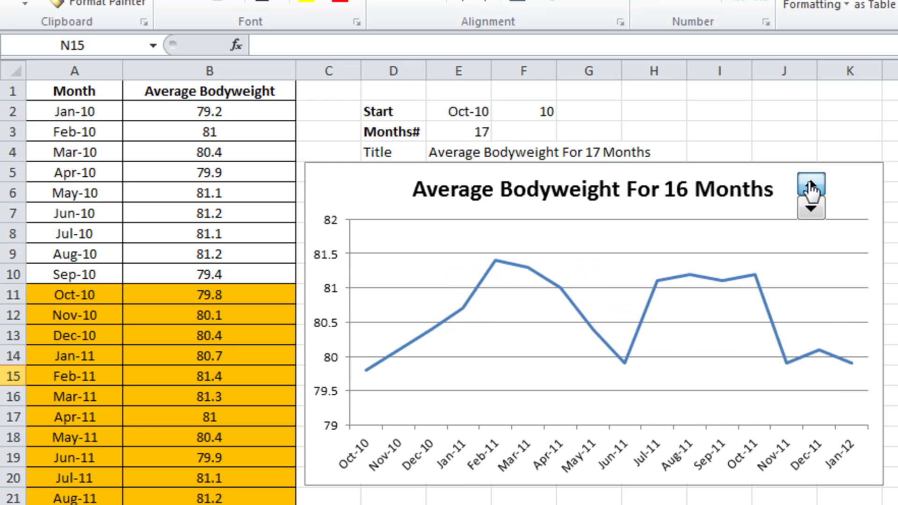
click(810, 184)
click(810, 184)
click(810, 185)
click(811, 184)
click(810, 184)
click(810, 184)
click(810, 185)
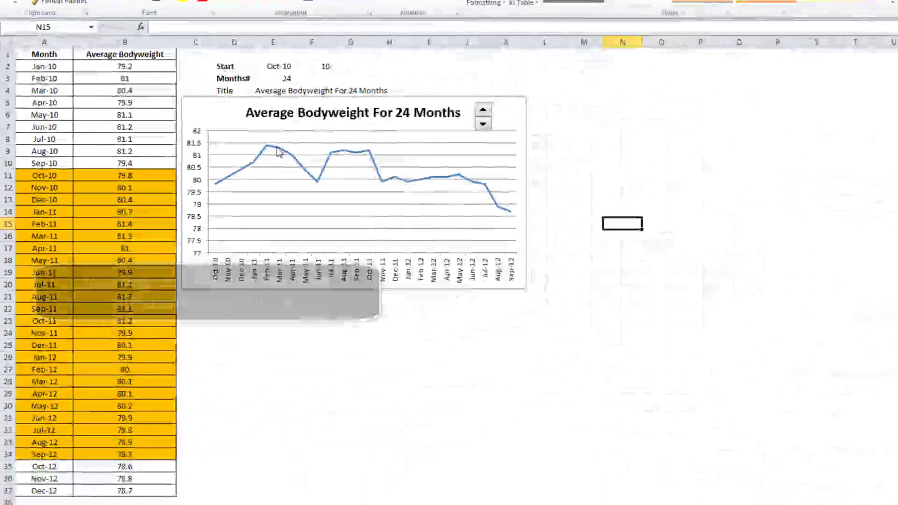
Give the bodyweight data series a solid black line colour in Format Data Series
click(278, 151)
right_click(279, 151)
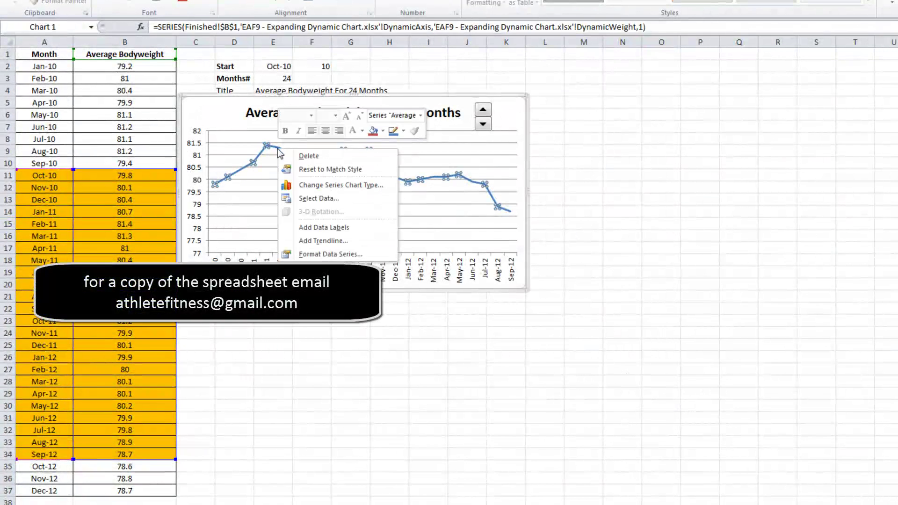
click(310, 255)
click(506, 163)
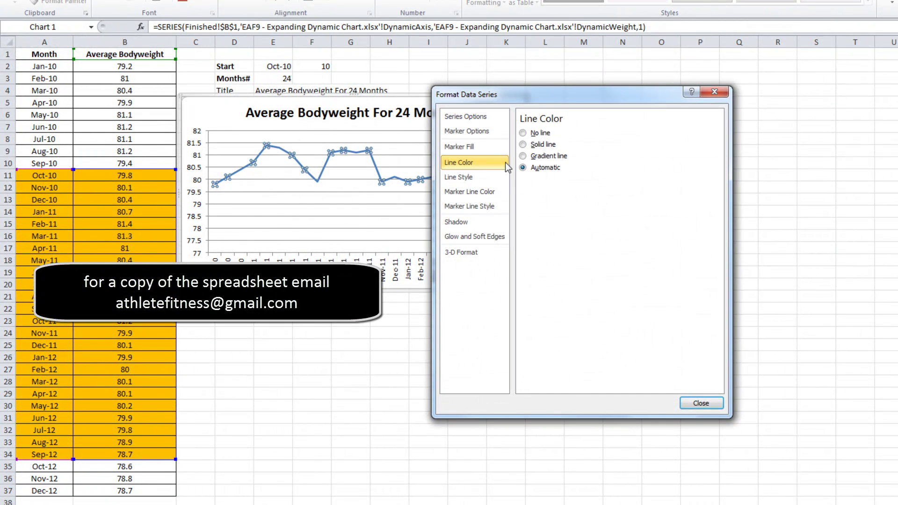
click(522, 144)
click(572, 182)
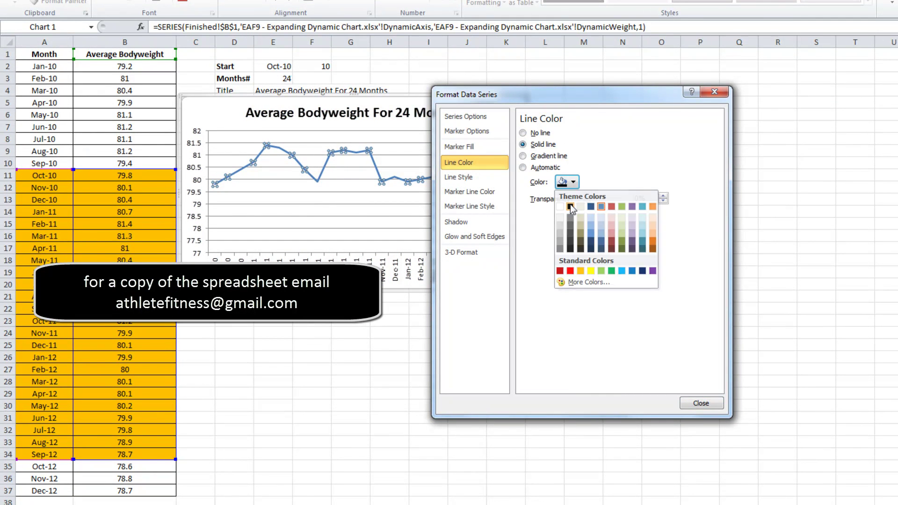
click(570, 206)
Set the line width to 3.75 pt and close the dialog
click(458, 177)
click(611, 130)
click(611, 130)
click(611, 130)
click(612, 130)
click(612, 130)
click(611, 130)
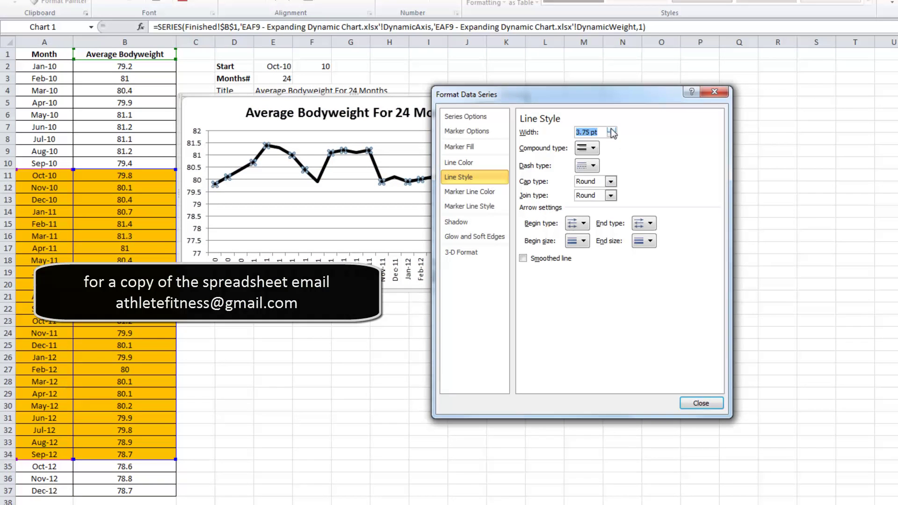
click(701, 403)
click(588, 318)
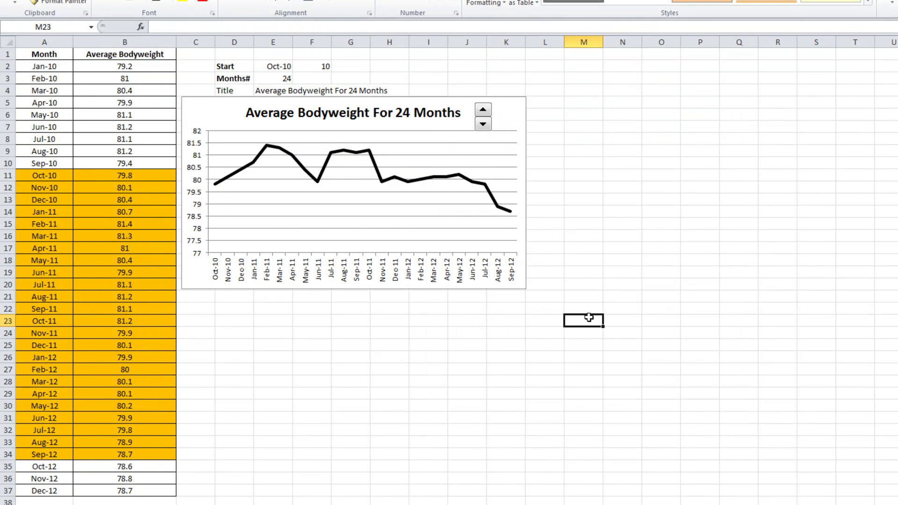